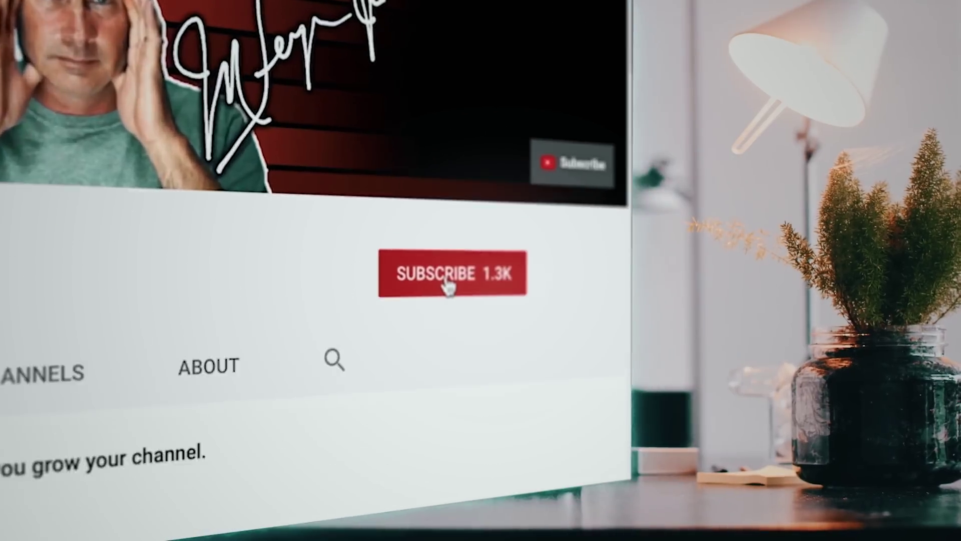
click(445, 276)
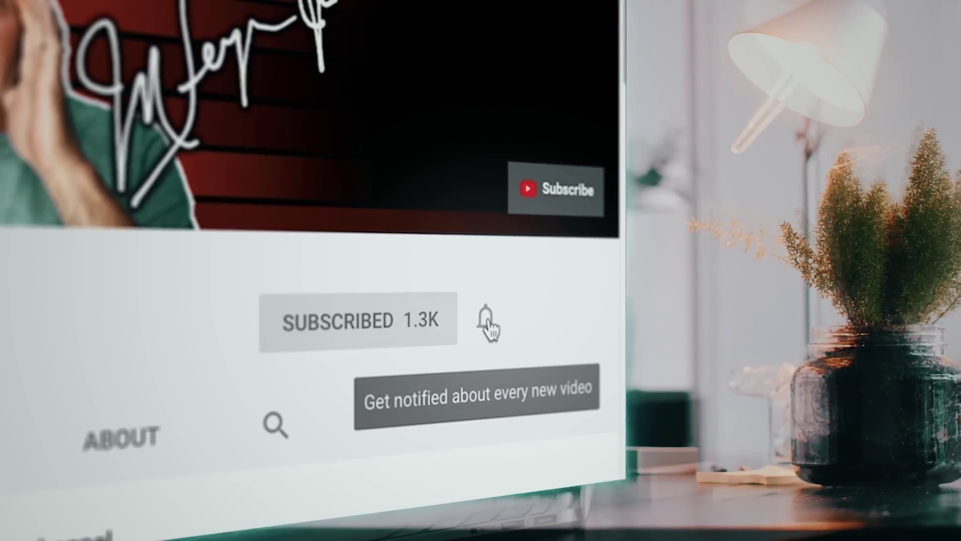
click(492, 336)
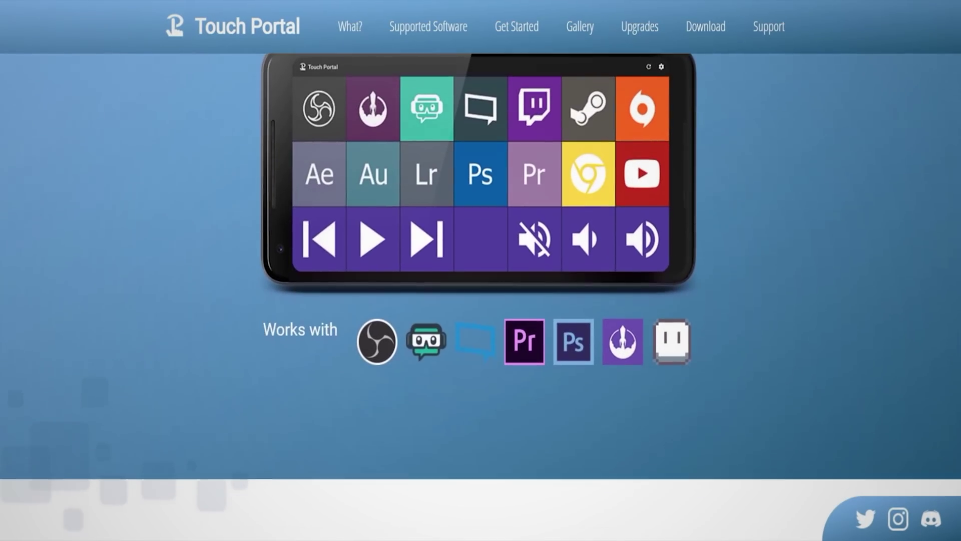
Download the Windows desktop version of Touch Portal from the installation instructions on its website.
scroll(481, 296, down, 15)
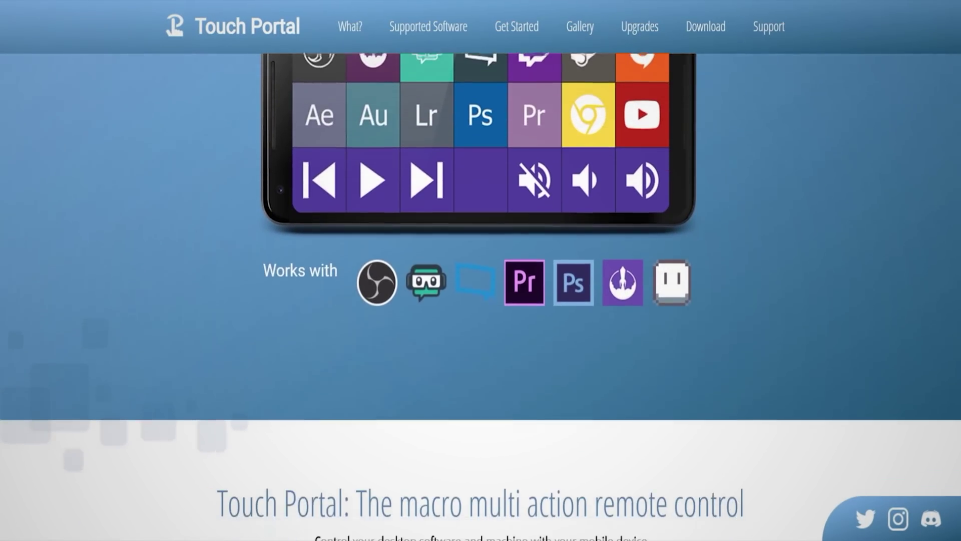
scroll(481, 295, down, 15)
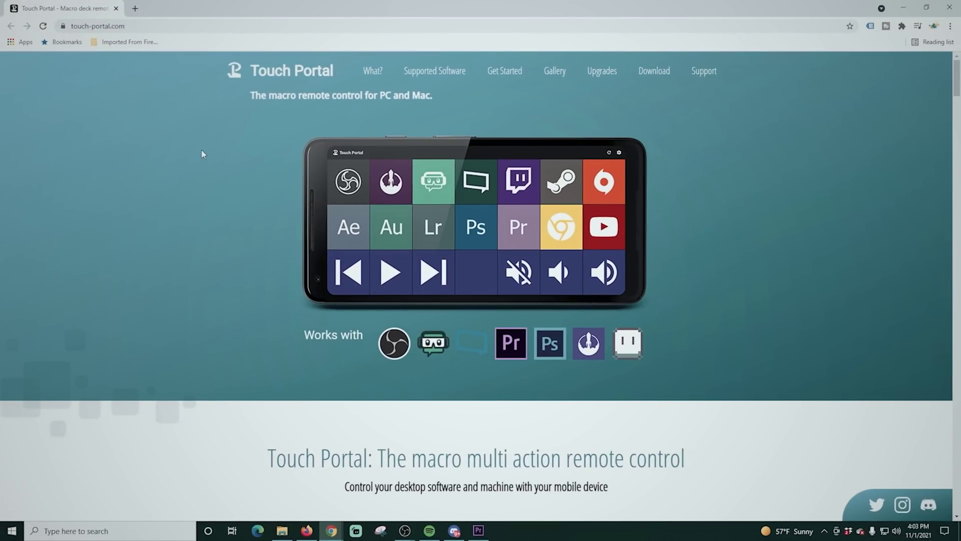
scroll(201, 153, down, 20)
scroll(201, 153, up, 15)
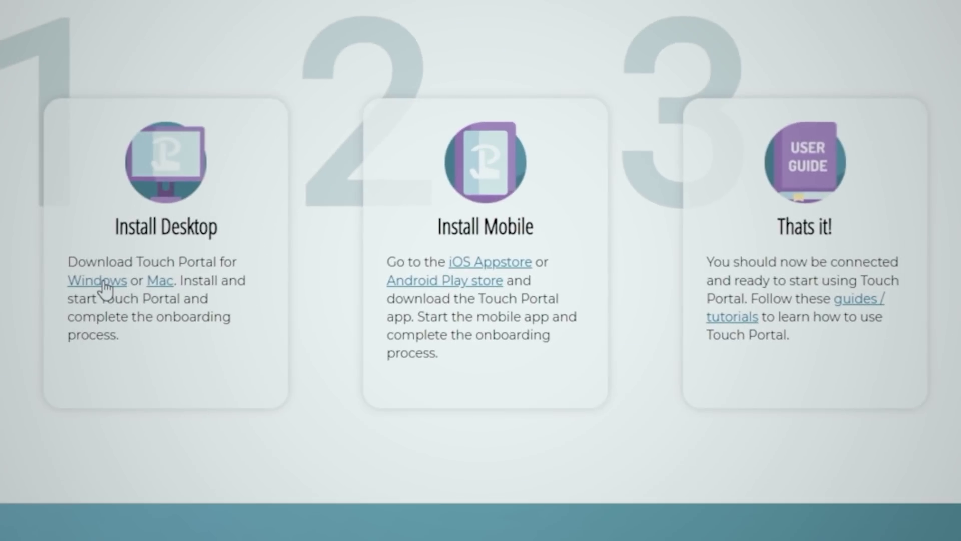
click(104, 283)
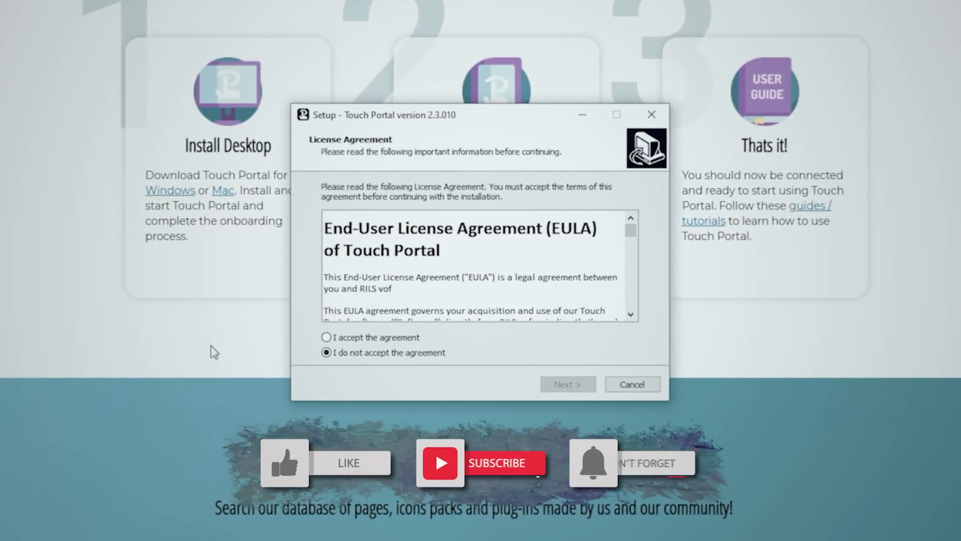
Install Touch Portal 2.3.010, accepting the license agreement, the default folder and a desktop shortcut, and finish the setup wizard.
click(327, 337)
click(566, 384)
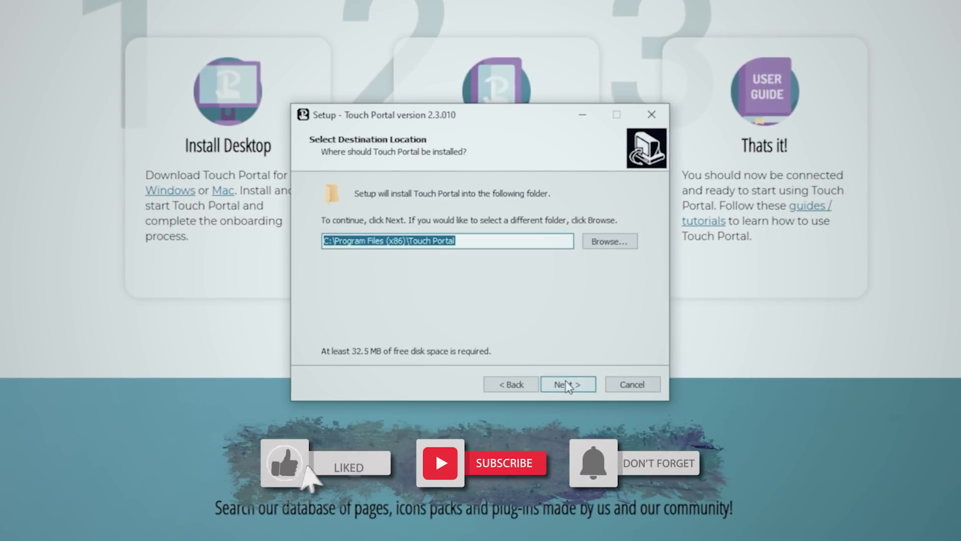
click(568, 385)
click(567, 384)
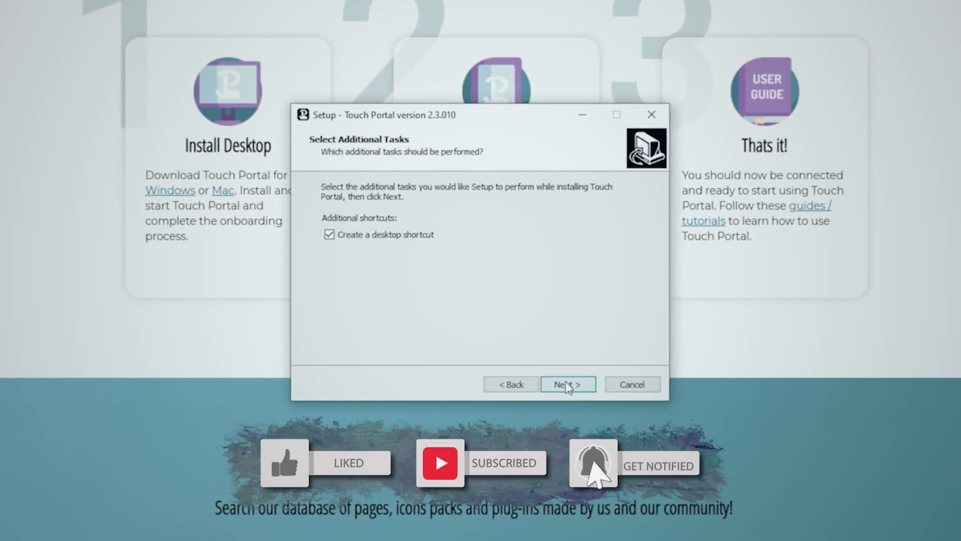
click(567, 384)
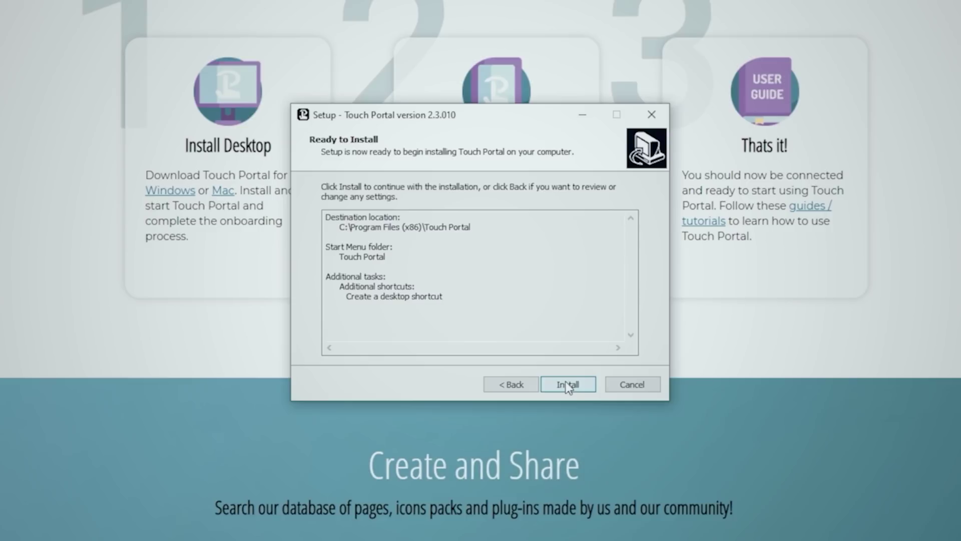
click(567, 385)
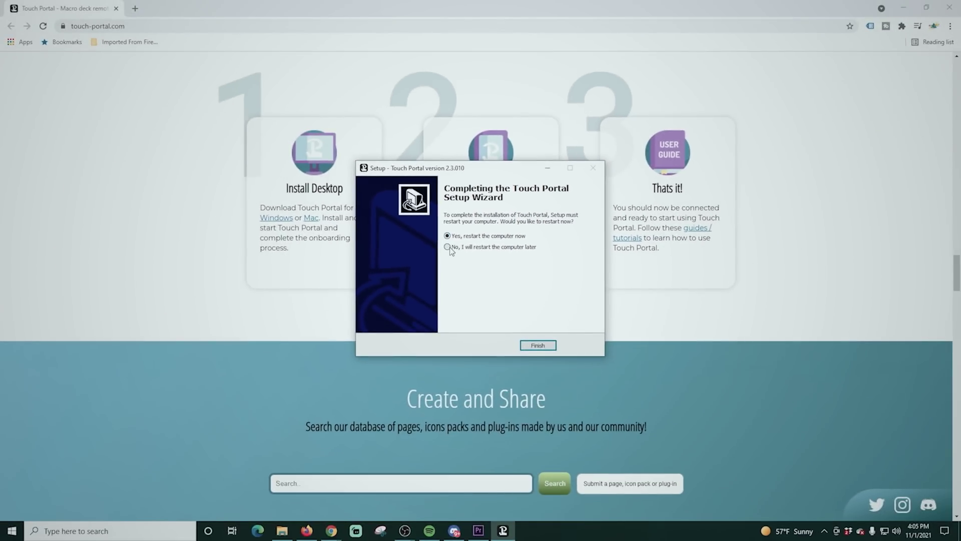
click(536, 345)
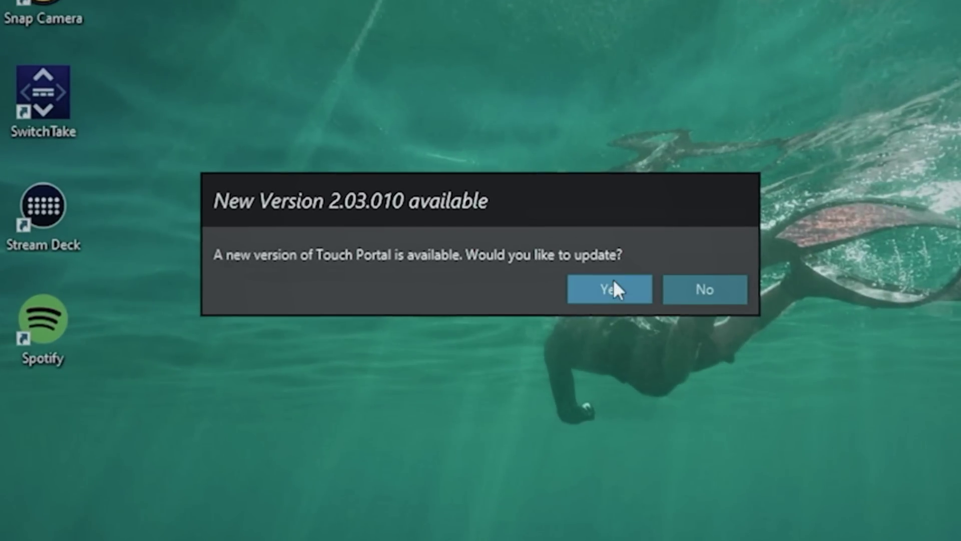
Accept the Touch Portal update and allow Java through the Windows firewall on private networks, dismissing the firewall notice.
click(614, 281)
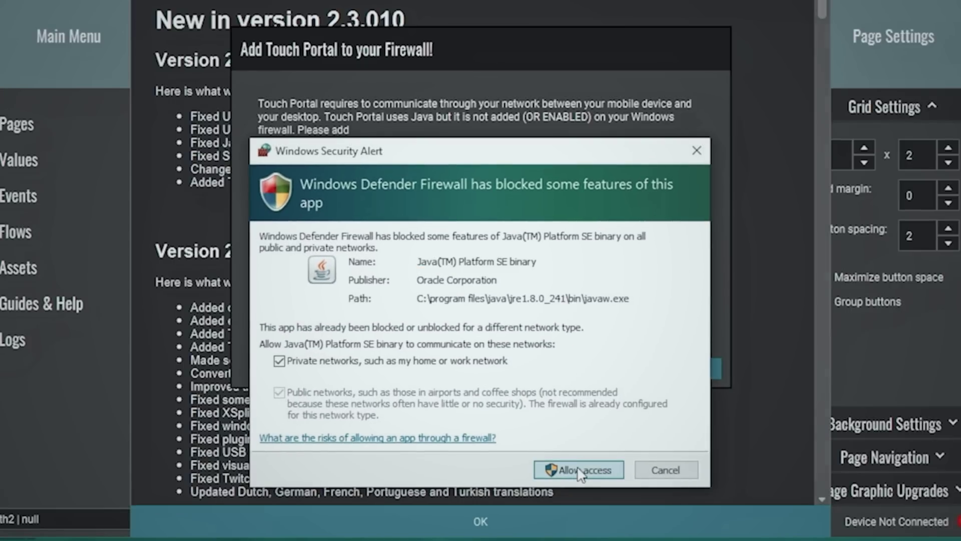
click(580, 471)
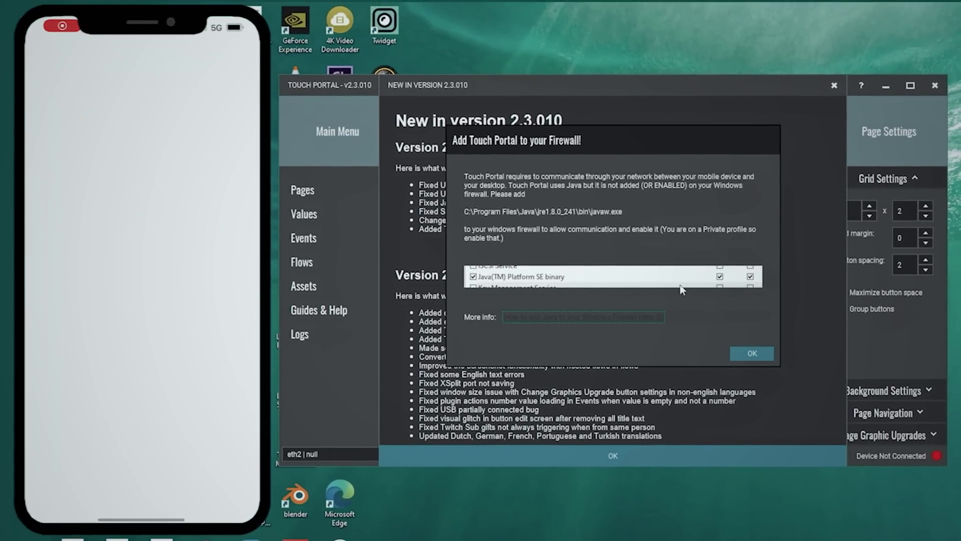
click(749, 352)
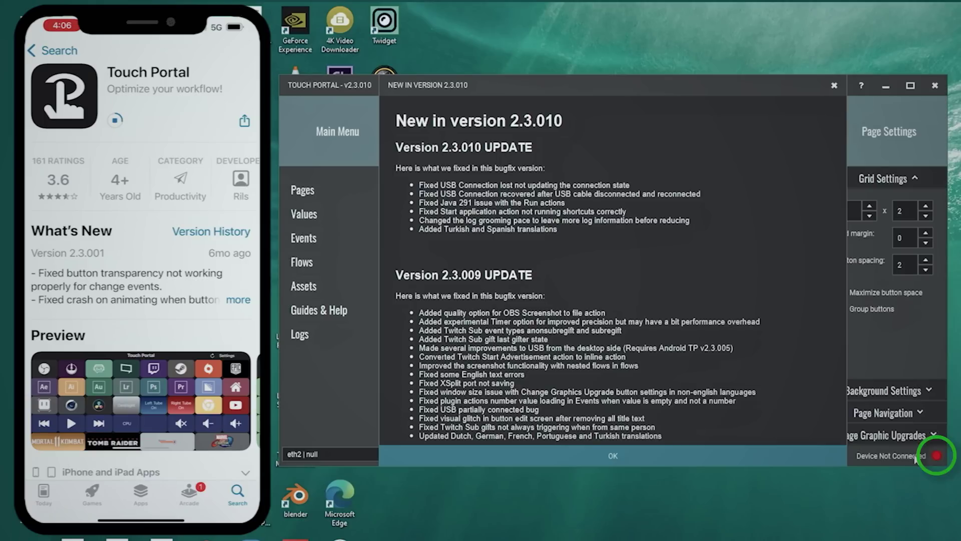
Set Touch Portal's connection to the eth1 network address.
click(334, 452)
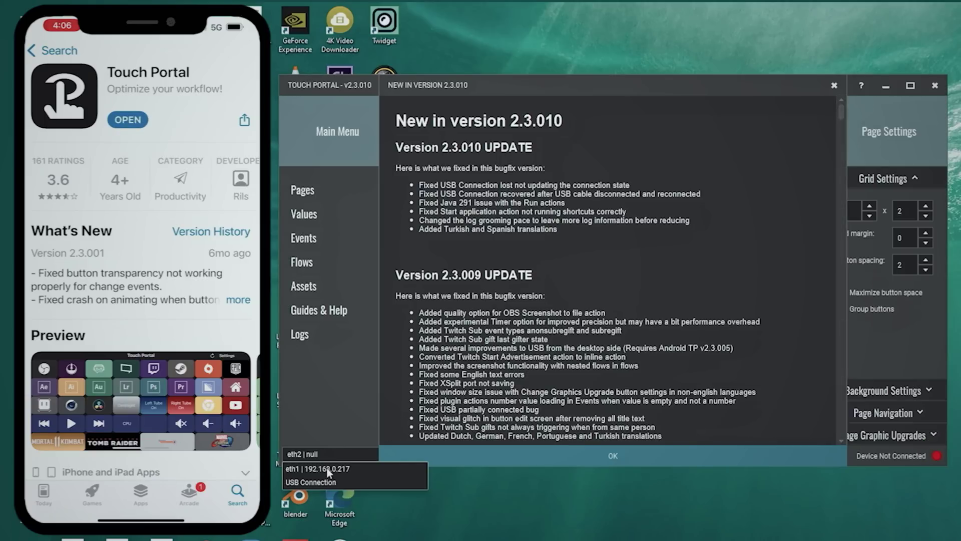
click(327, 469)
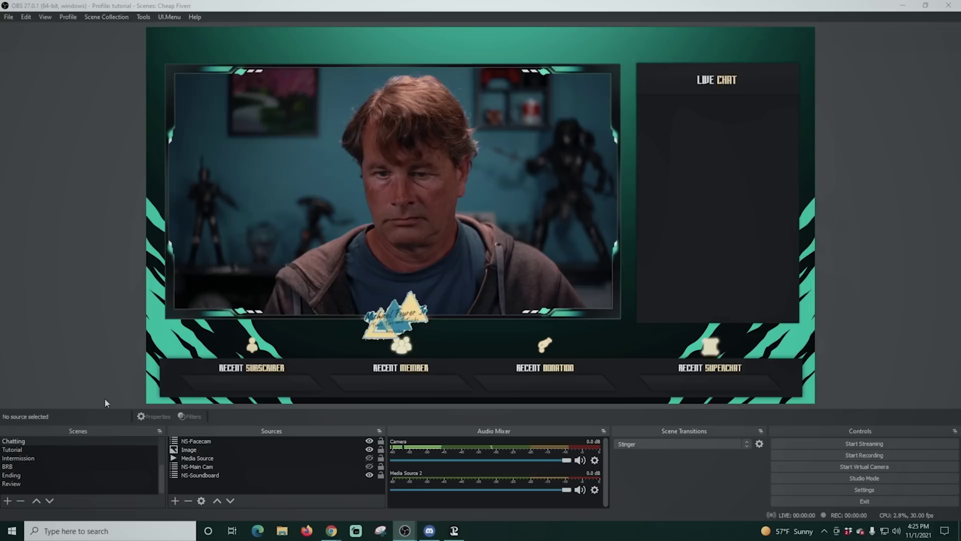
Look through the OBS scenes Tutorial, Intermission, BRB, Ending and Review to see their layouts.
click(23, 449)
click(25, 459)
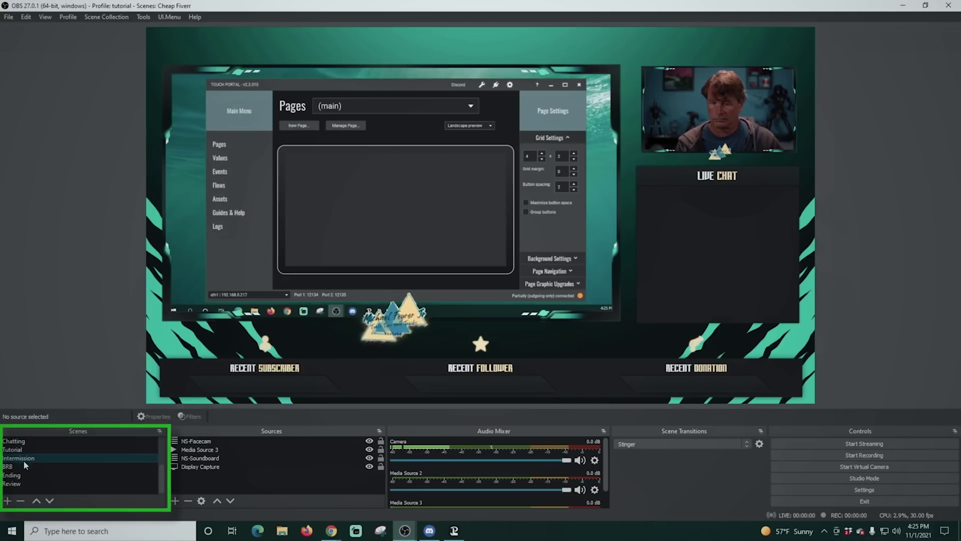
click(23, 465)
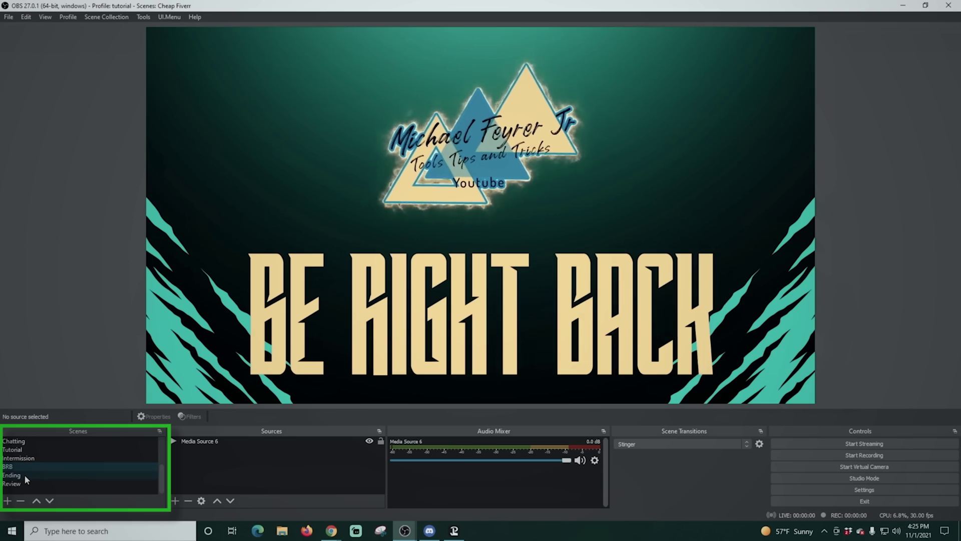
click(24, 474)
click(24, 484)
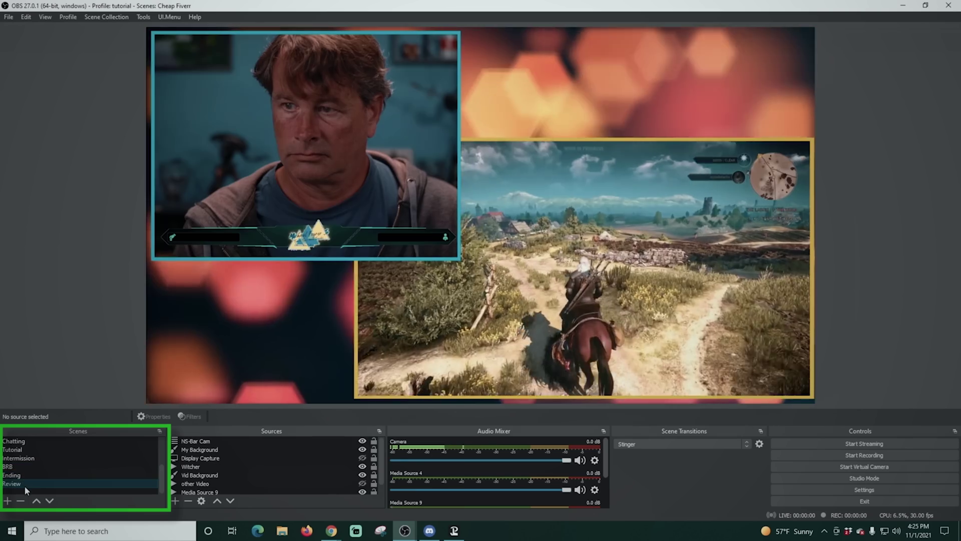
click(32, 449)
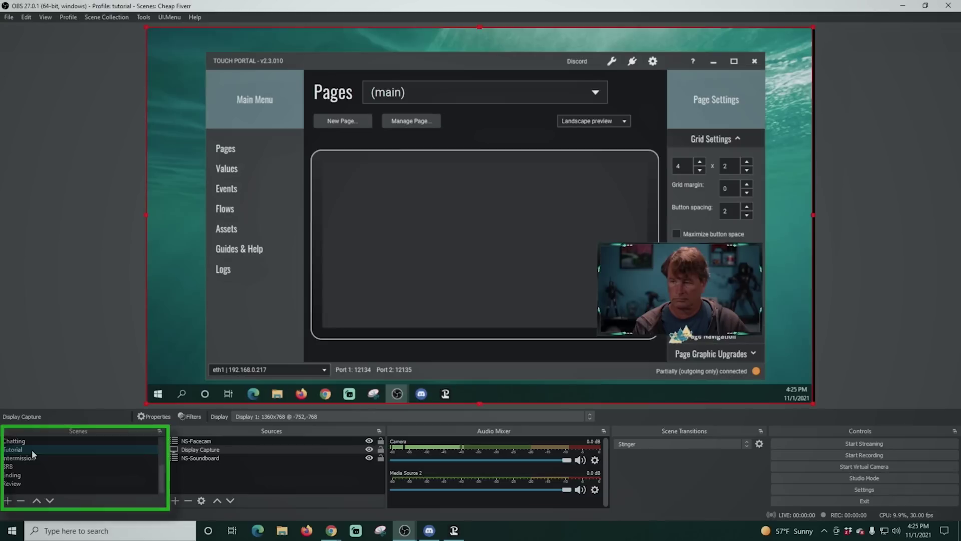
click(28, 459)
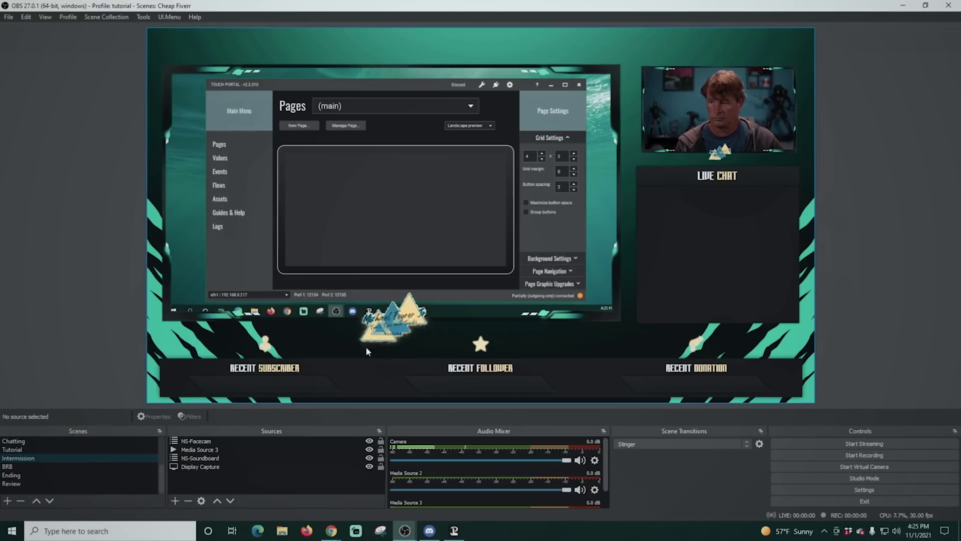
Switch to Touch Portal, open the first empty button slot of the main page and add the OBS Set Scene action.
click(453, 200)
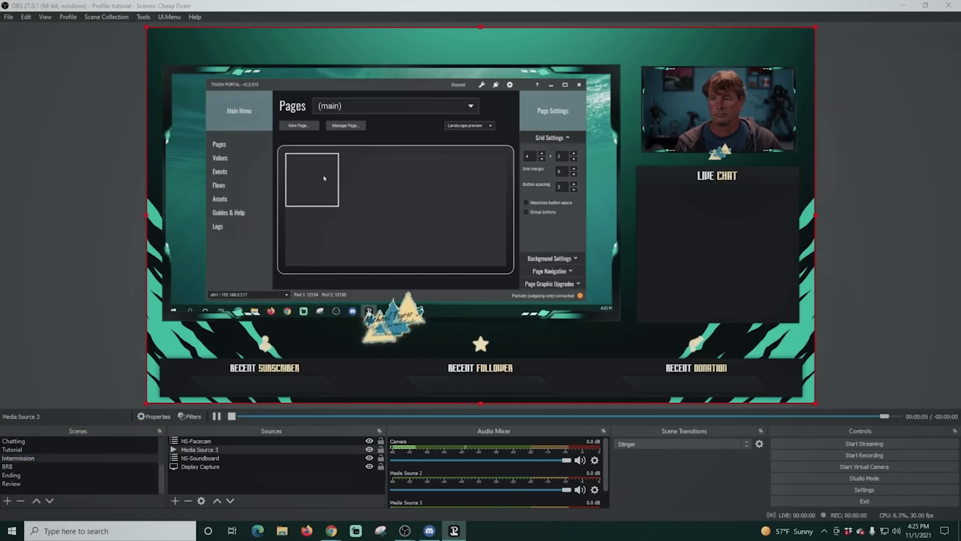
click(317, 175)
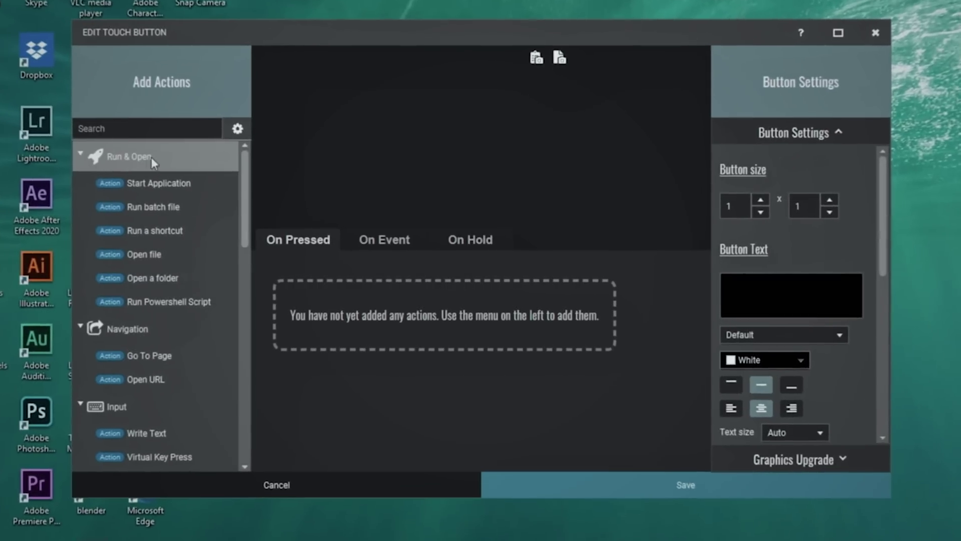
drag(246, 200, 252, 437)
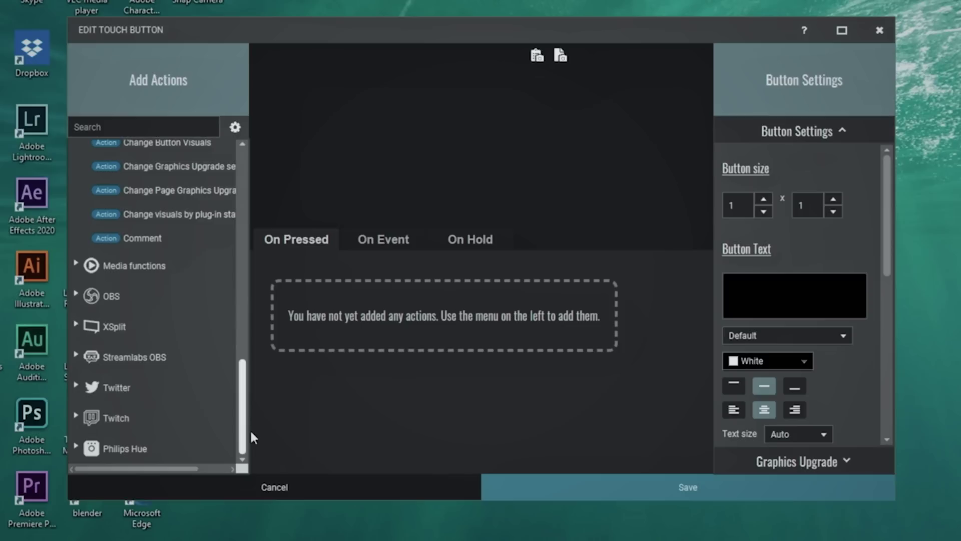
click(75, 295)
drag(237, 413, 228, 314)
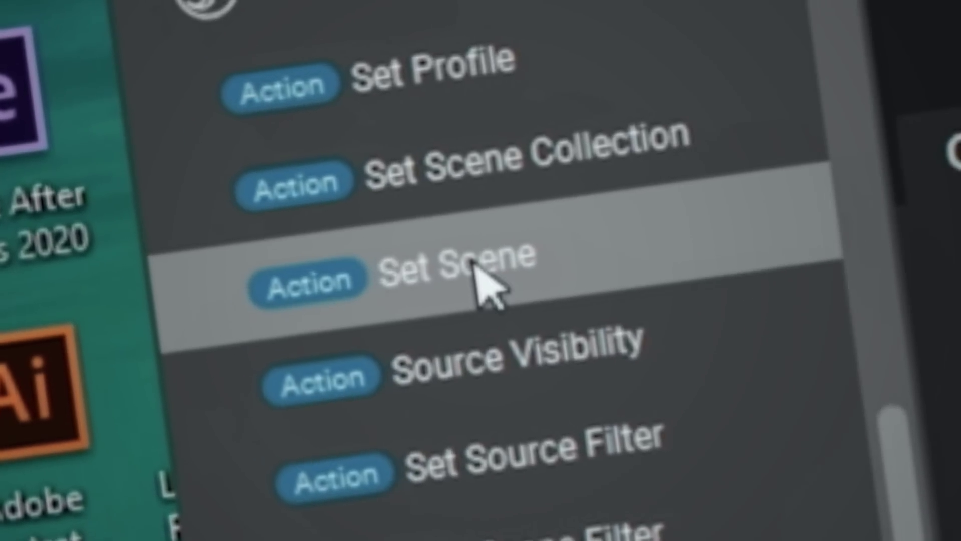
double_click(476, 270)
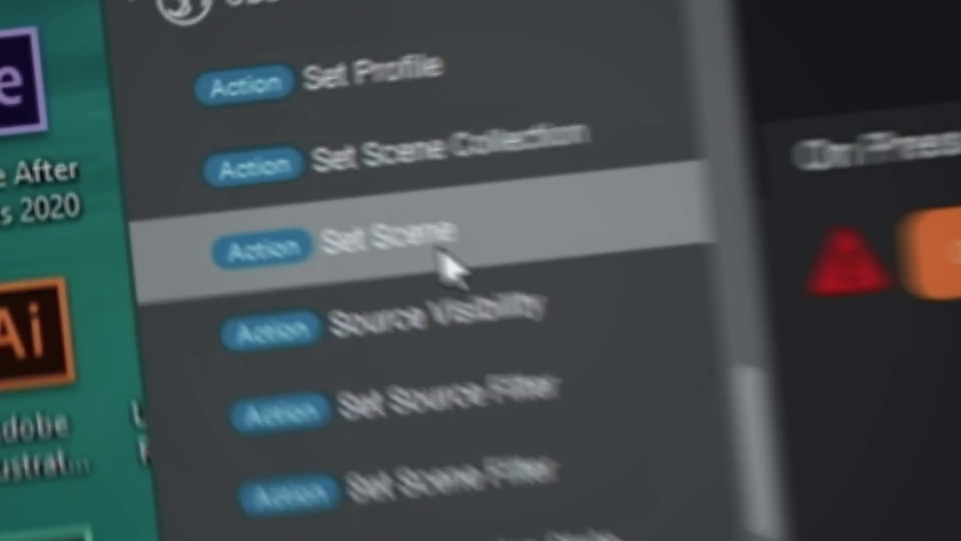
Set the button's OBS scene selection to "starting soon".
click(478, 272)
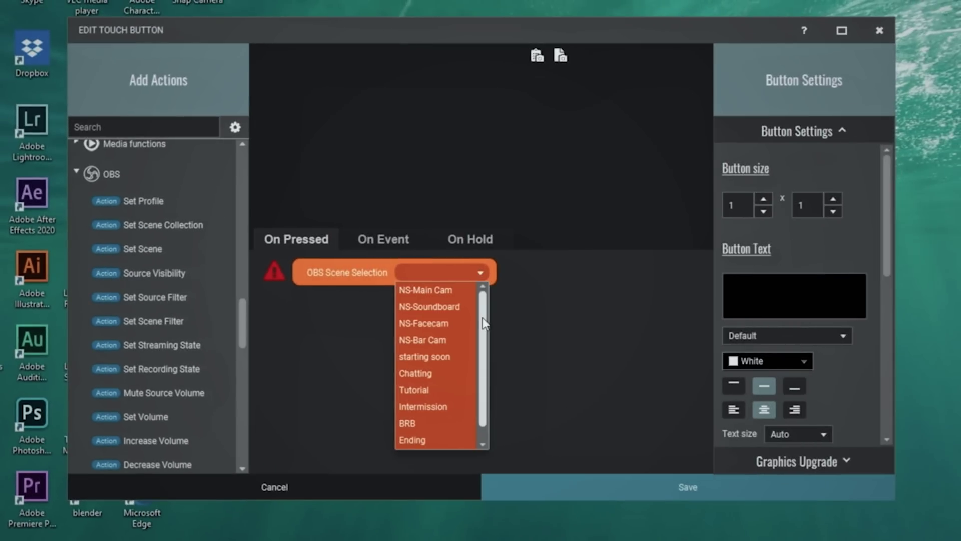
scroll(485, 323, down, 1)
scroll(486, 317, up, 1)
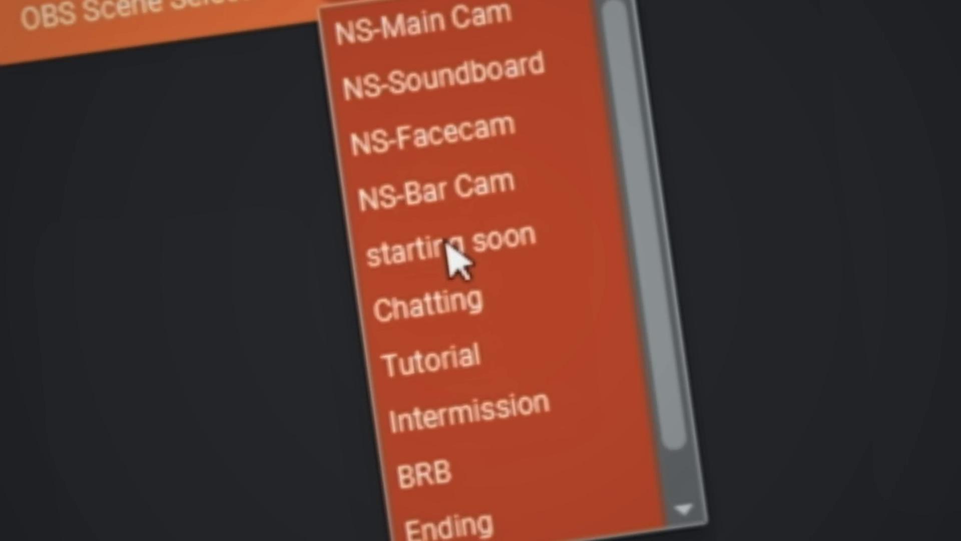
click(451, 242)
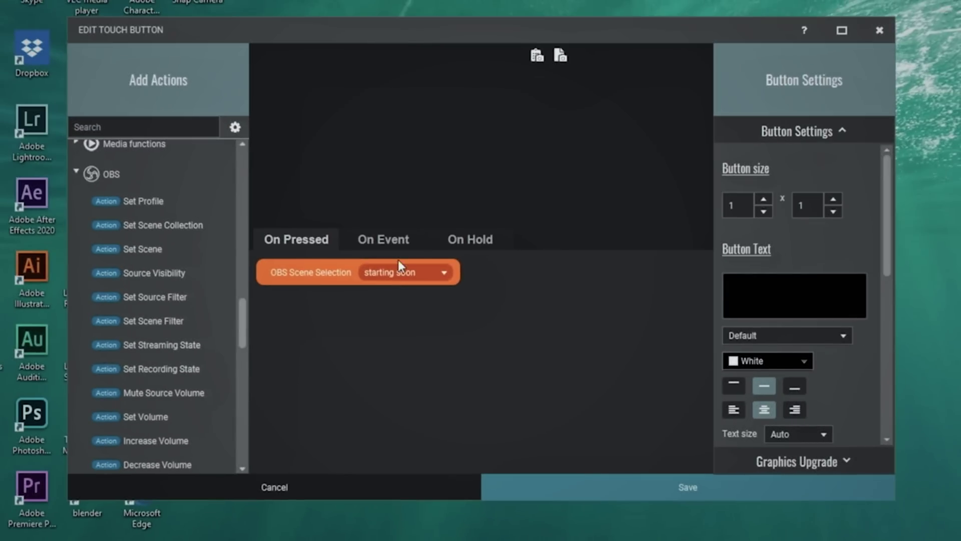
Label the button "Starting Soon" in top-aligned Roboto Slab text and save it.
click(761, 298)
text(Starting Soon)
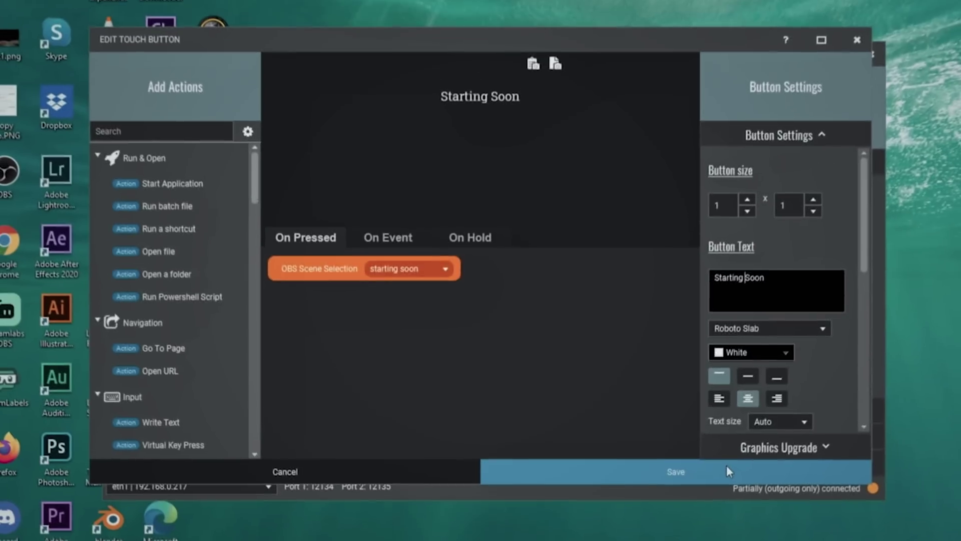
click(741, 487)
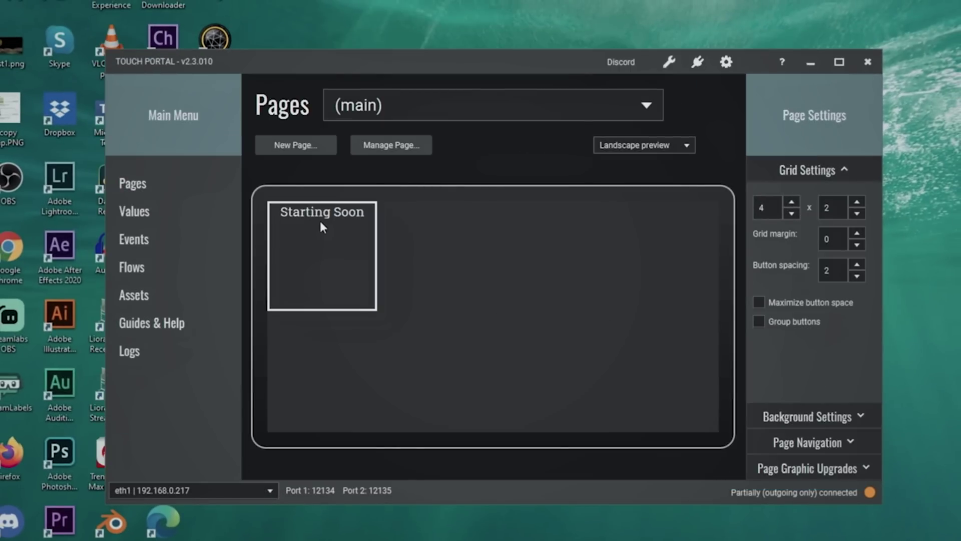
Open the Starting Soon button for editing and set its text color to #1a4d1a.
click(317, 248)
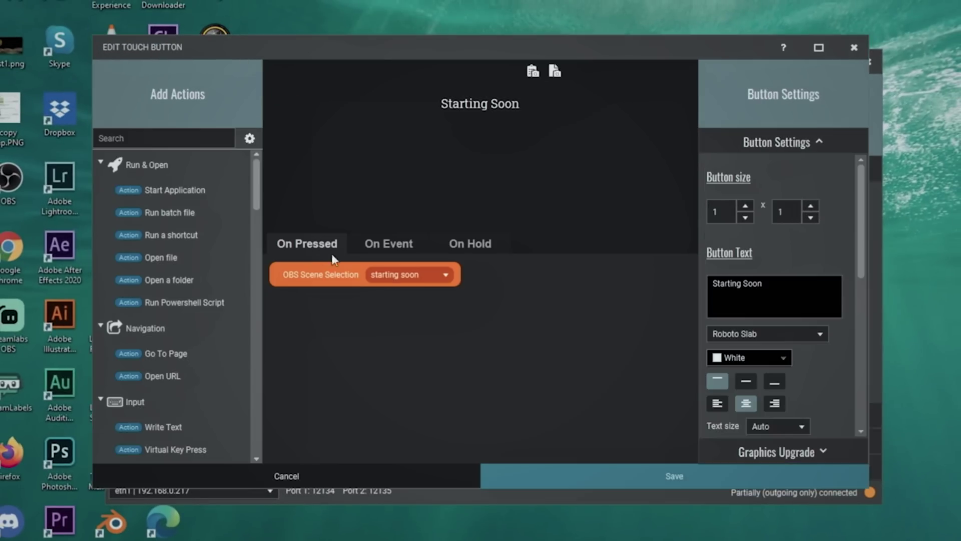
click(784, 358)
click(841, 397)
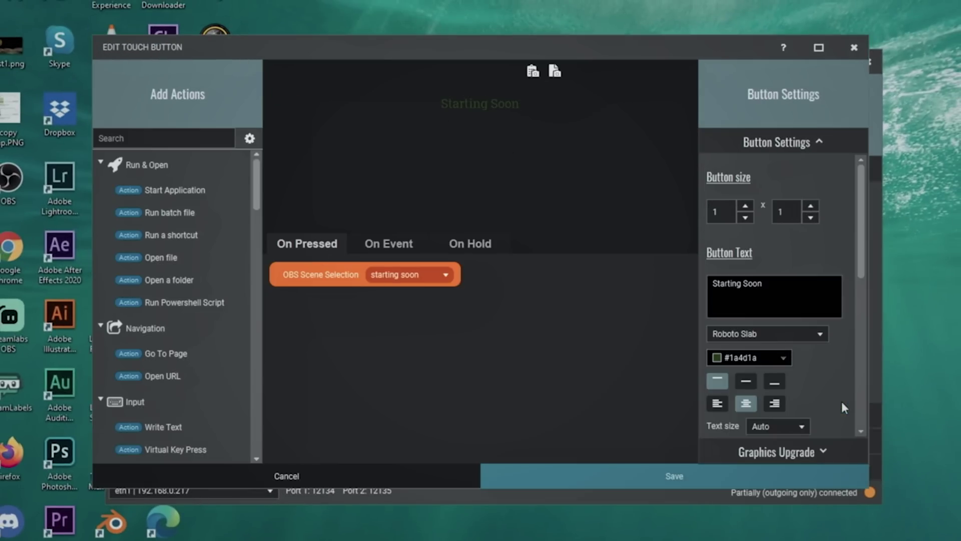
Keep the Roboto Slab font and set the button's text color to White.
click(822, 331)
click(844, 337)
click(784, 358)
click(721, 377)
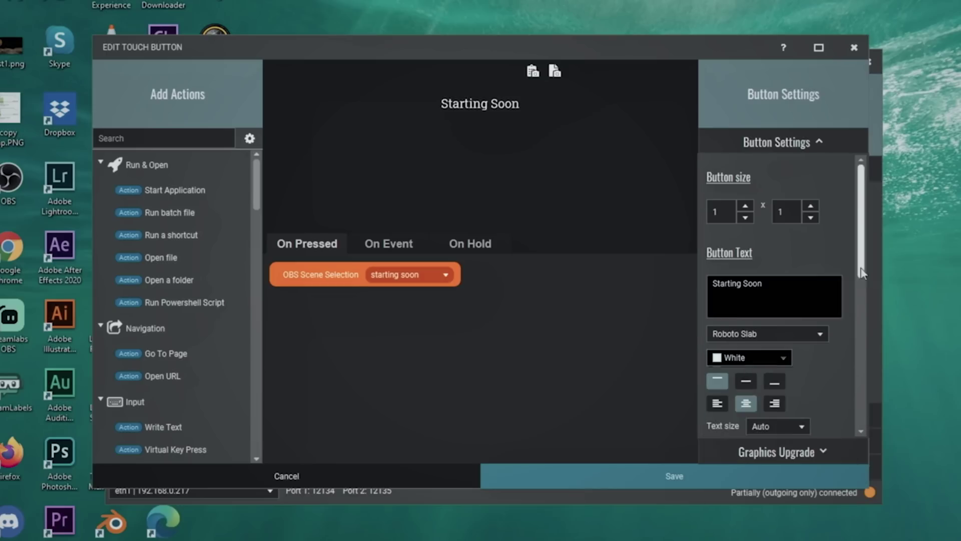
Turn on the text shadow for the Starting Soon button.
scroll(867, 338, down, 3)
click(711, 261)
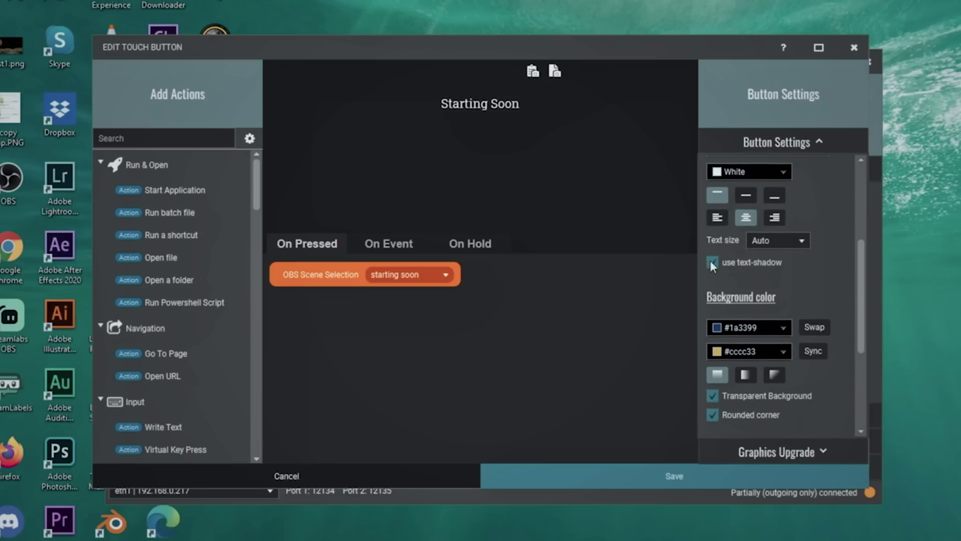
Give the Starting Soon button a non-transparent horizontal gradient background with square corners and #1a3399 as the second color.
click(746, 375)
click(712, 396)
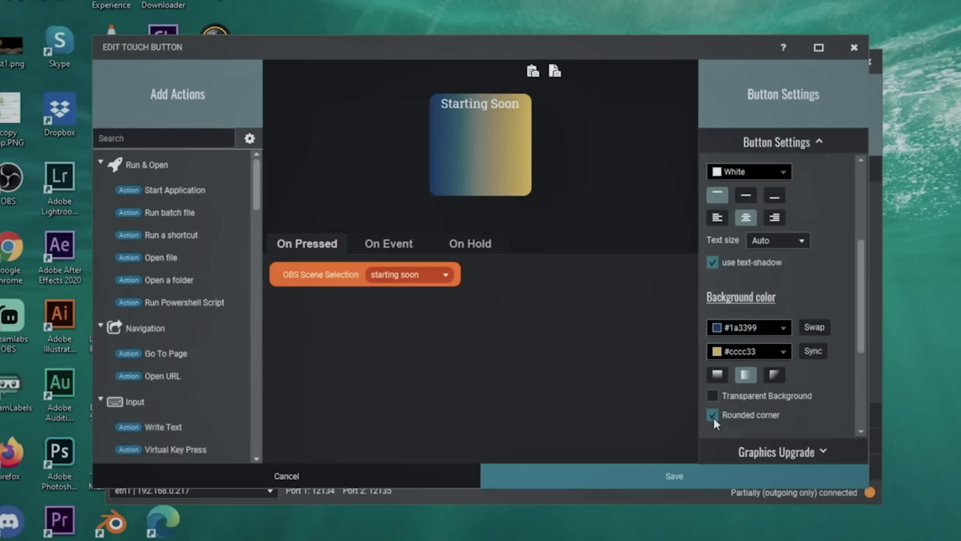
click(711, 416)
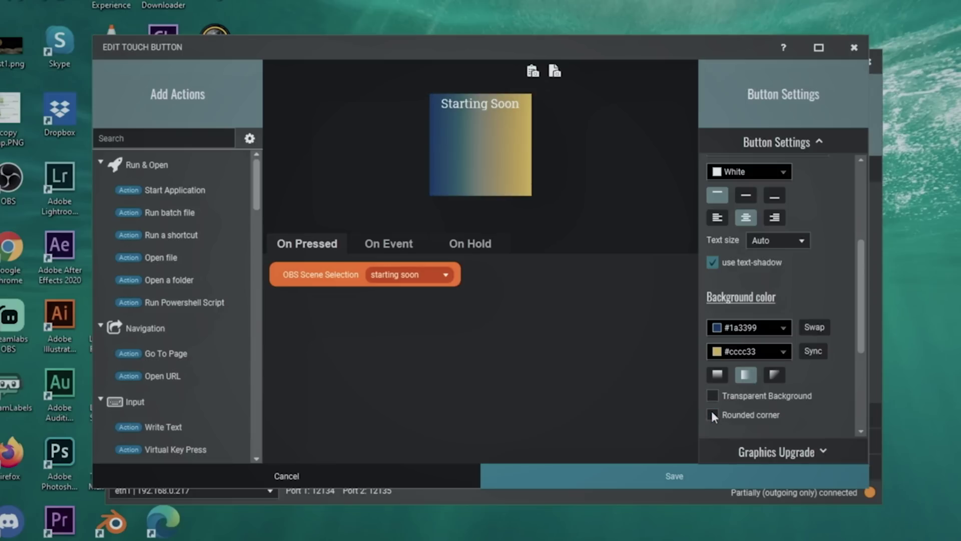
click(782, 352)
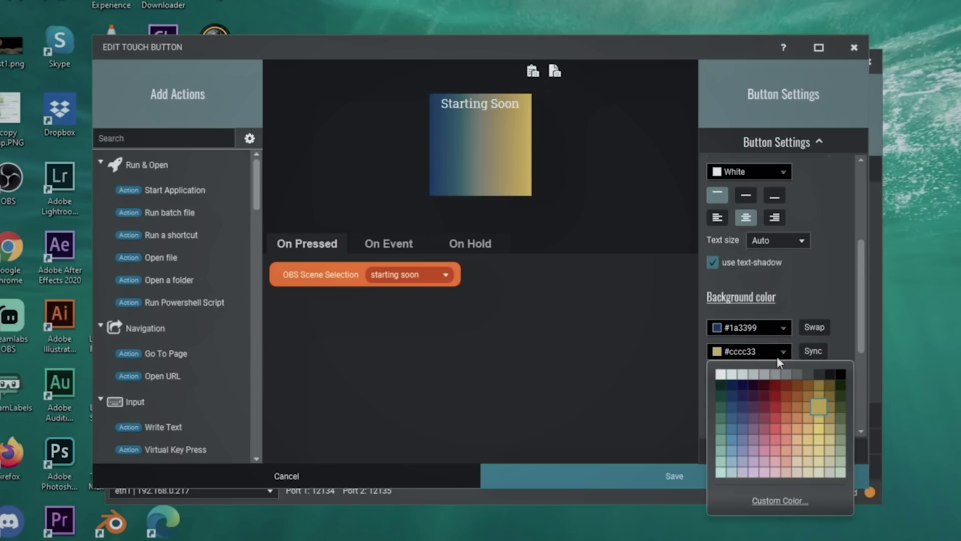
click(731, 397)
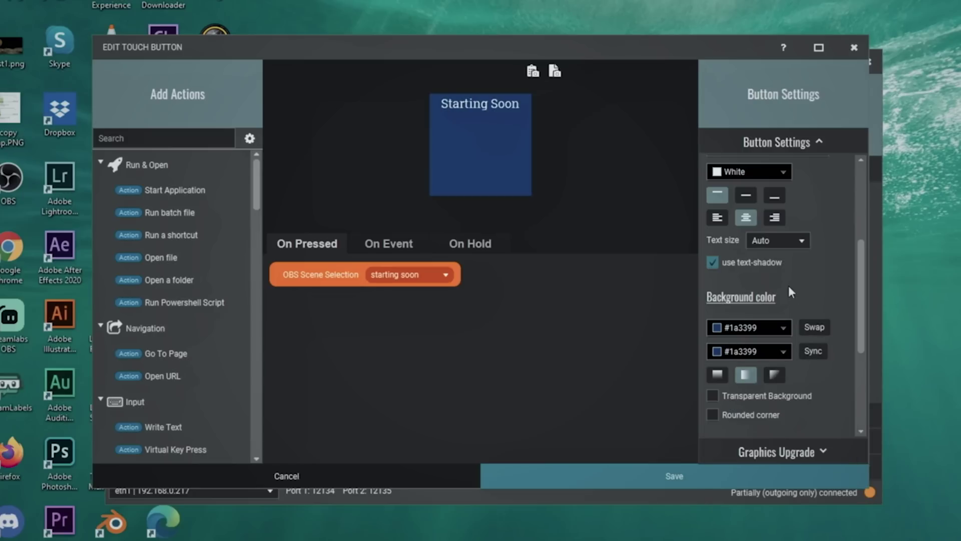
Center the Starting Soon text vertically on the button and save the button.
scroll(757, 281, up, 1)
click(742, 212)
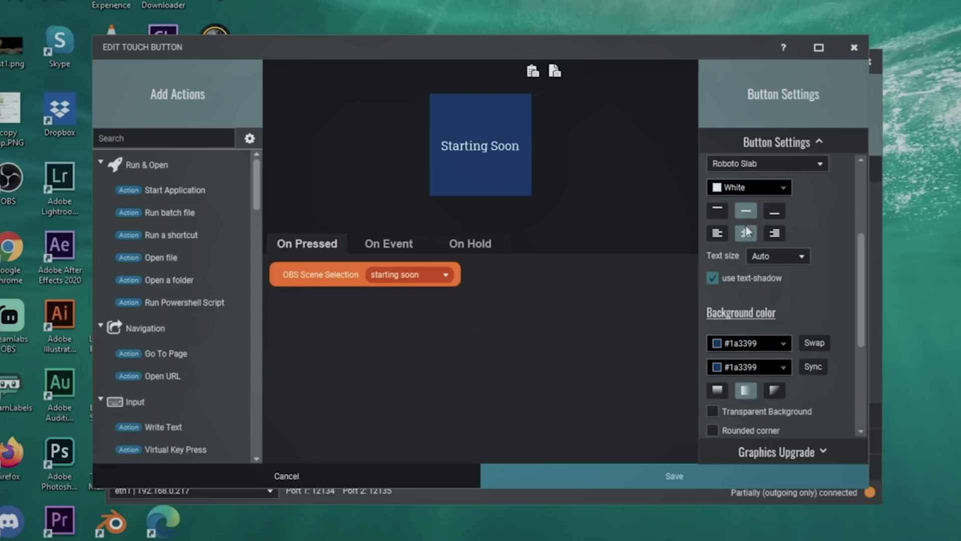
scroll(761, 309, down, 5)
click(627, 484)
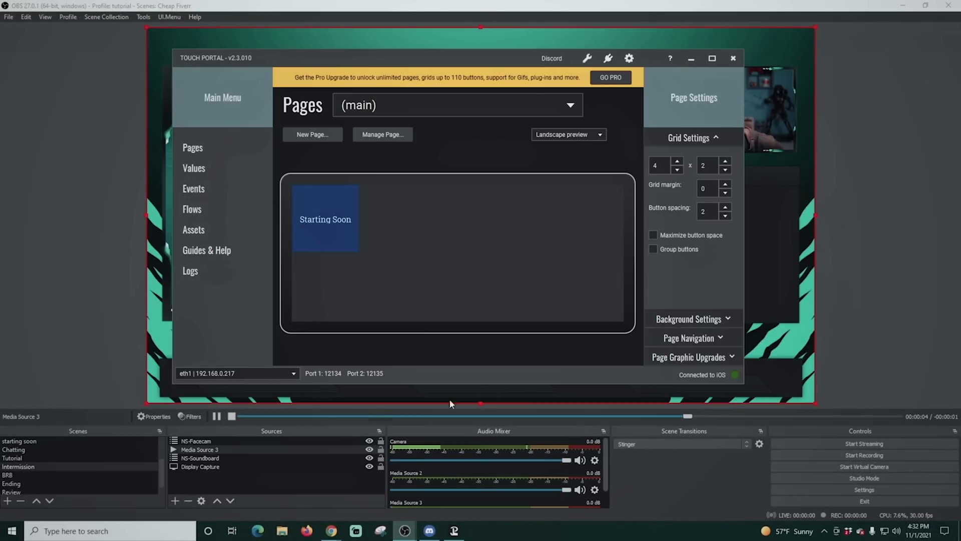
Create a button beside Starting Soon with an OBS Set Scene action that selects the Intermission scene when pressed.
click(439, 199)
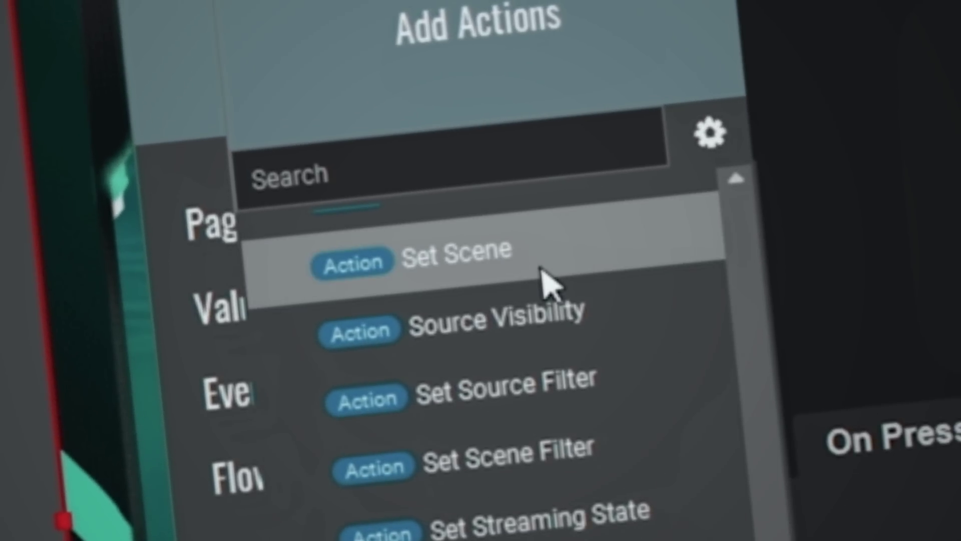
drag(506, 232, 941, 512)
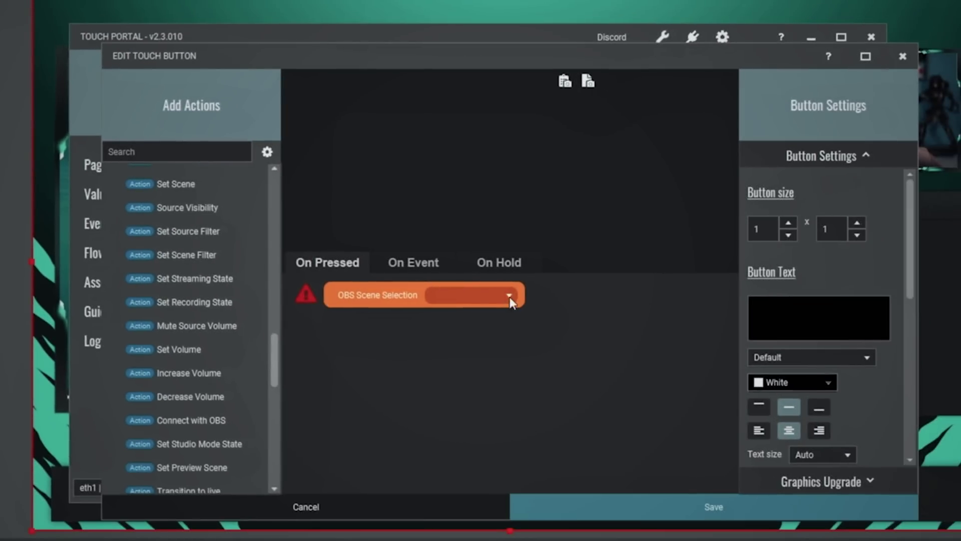
click(509, 296)
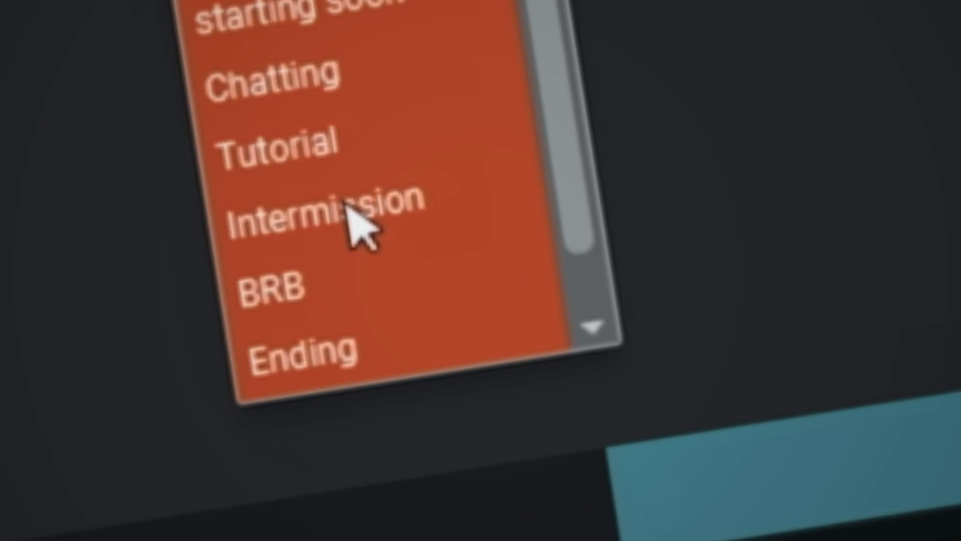
click(364, 229)
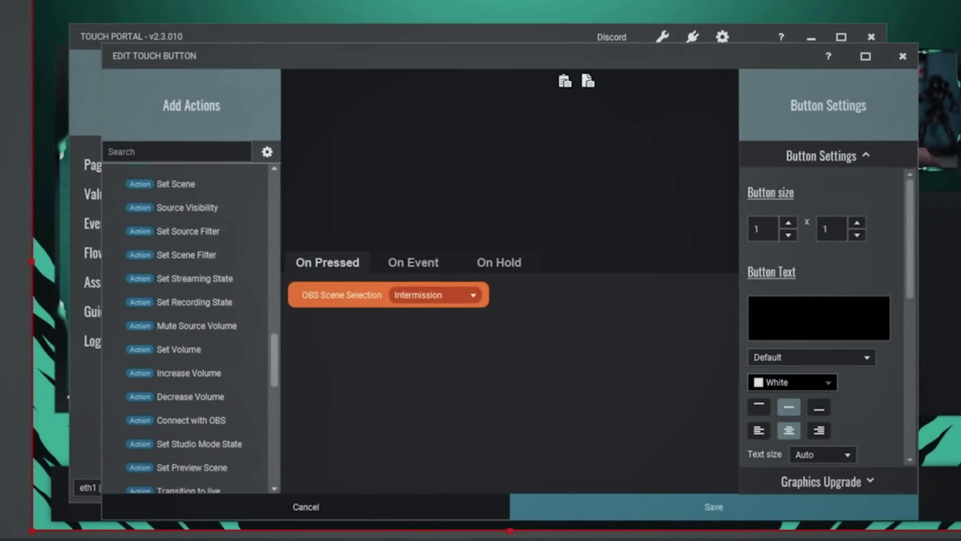
Label the button "Intermission" and give it a non-transparent background with #e6e64d as the first color.
text(Intermission)
scroll(843, 389, down, 5)
click(791, 351)
click(866, 432)
click(753, 423)
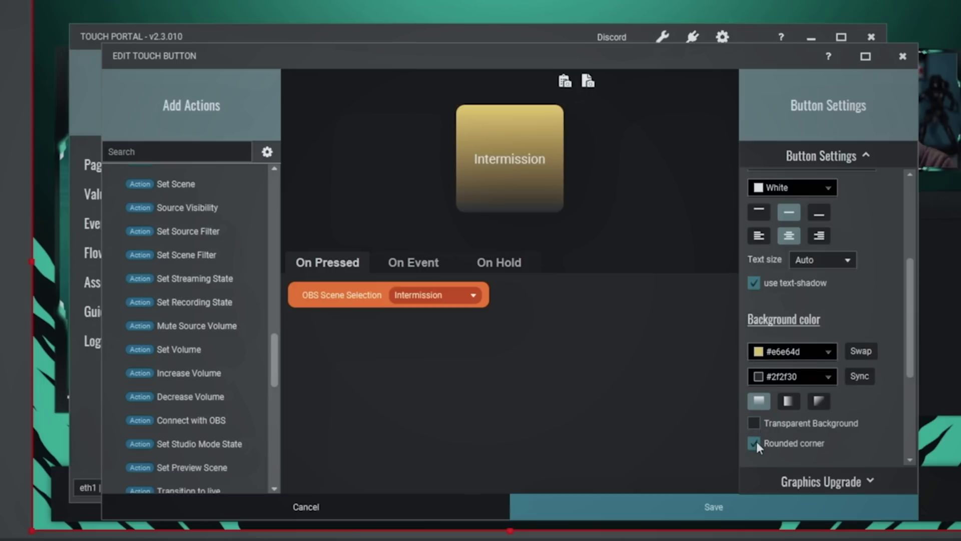
Switch the Intermission button's background to a diagonal gradient and save the button.
scroll(874, 409, down, 1)
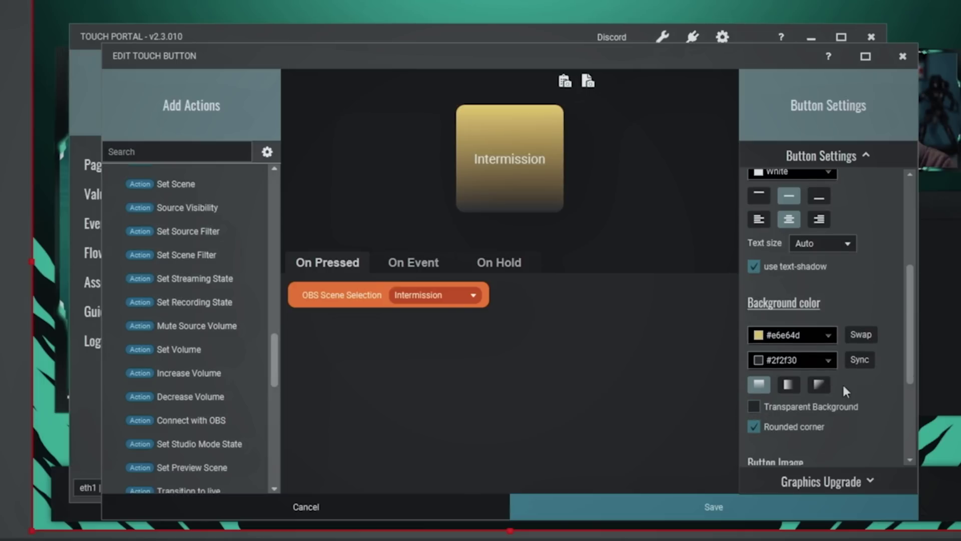
click(791, 386)
click(824, 386)
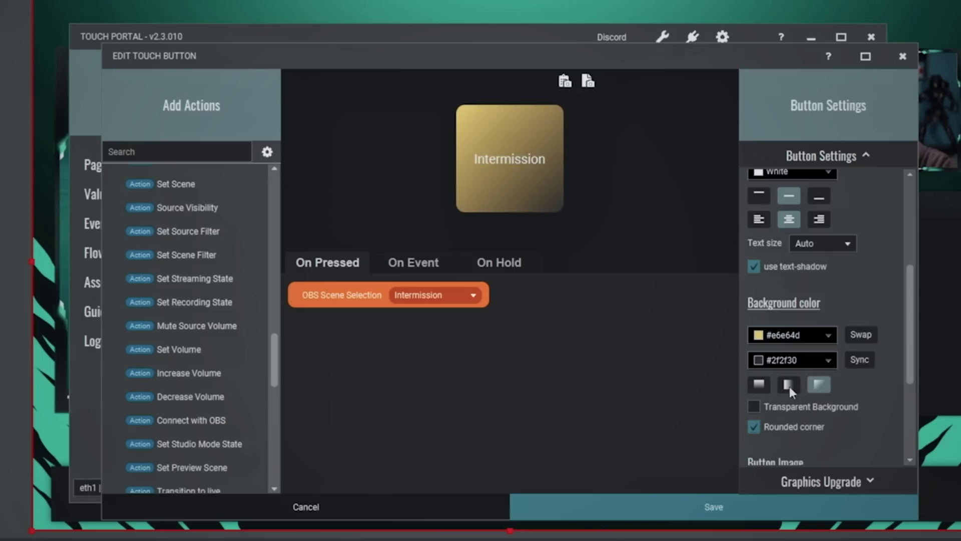
scroll(869, 383, down, 5)
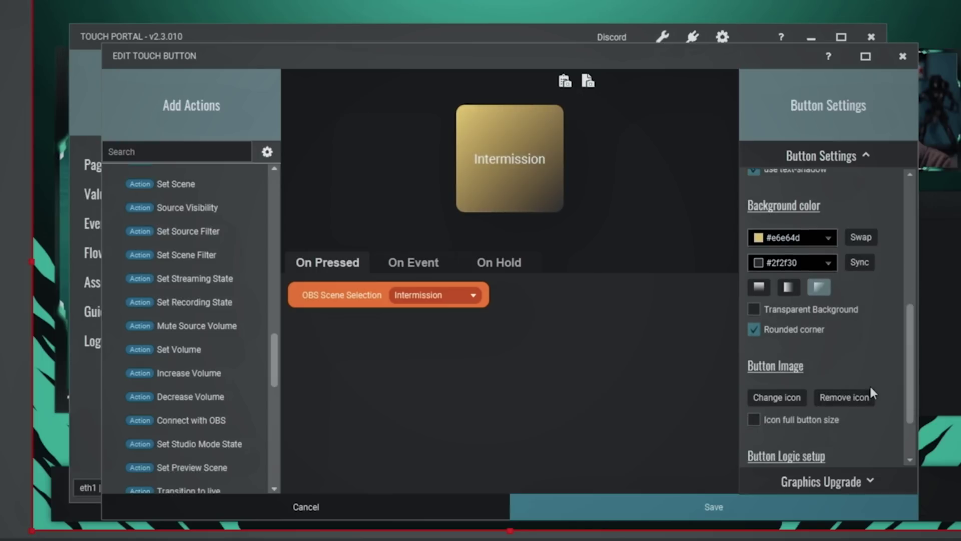
click(708, 506)
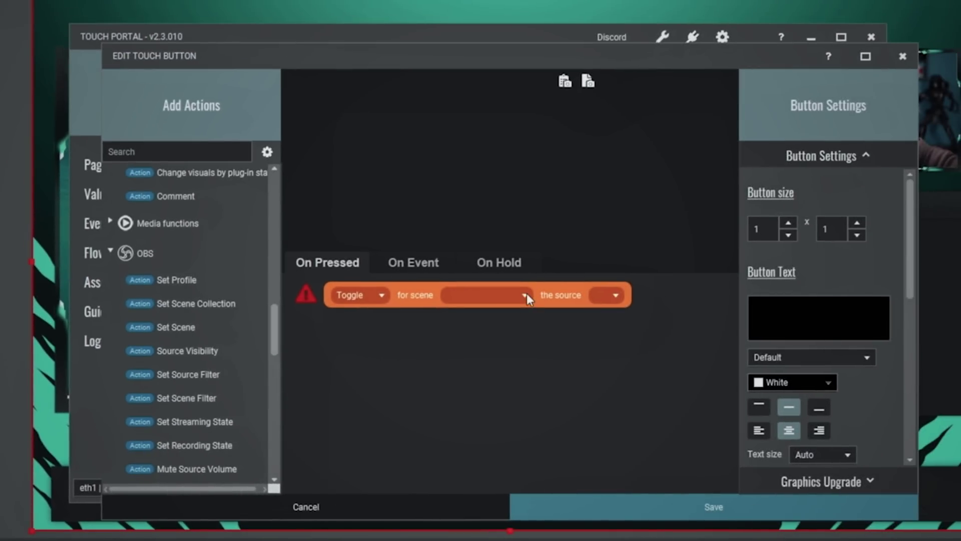
Set the visibility action to toggle the NS-Facecam source in the Intermission scene, and label the button "Facecam".
click(524, 295)
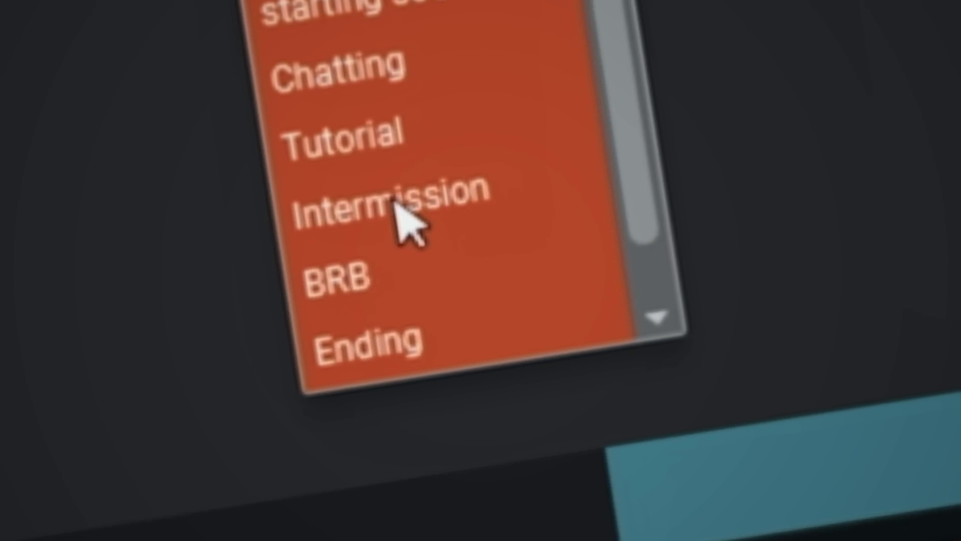
click(395, 202)
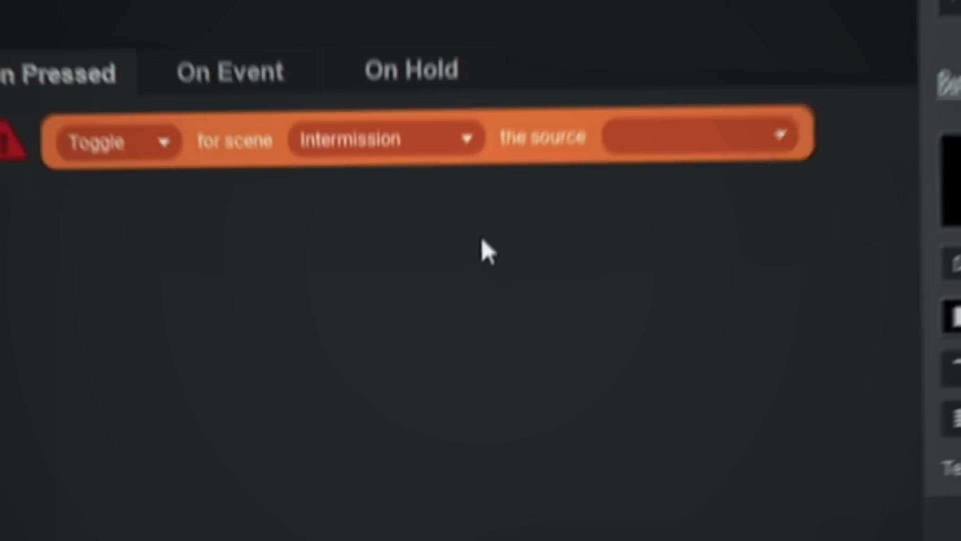
click(746, 185)
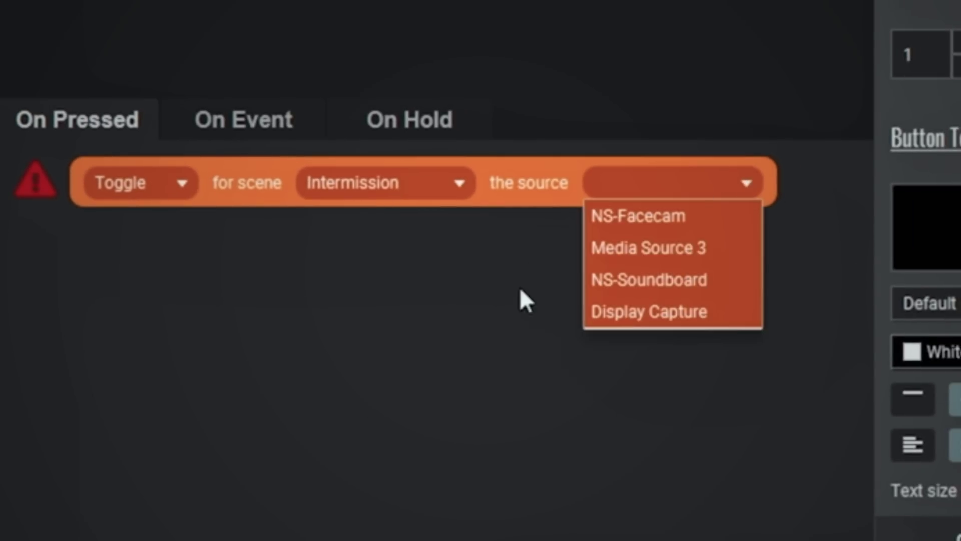
click(643, 220)
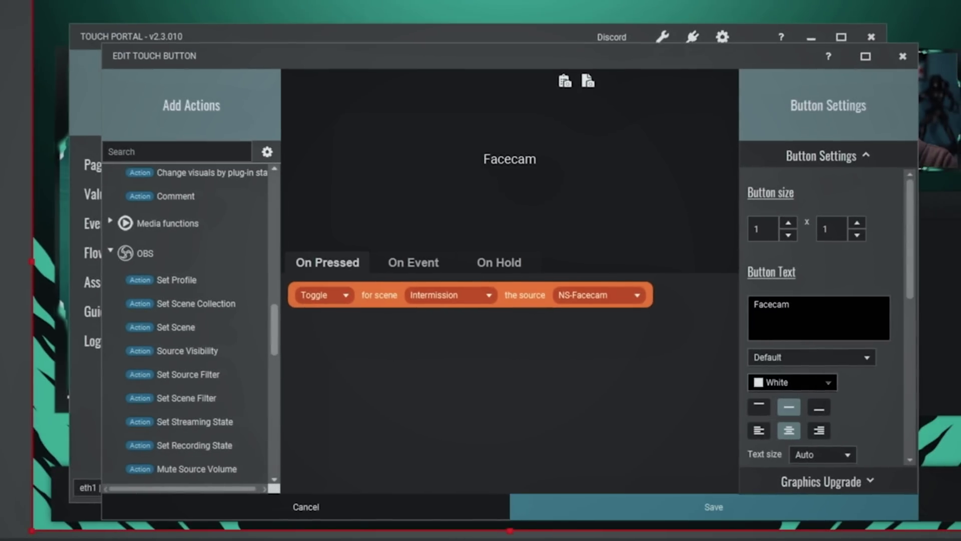
Set the Facecam button's first background color to #cc3333 and turn off its transparent background.
drag(911, 290, 903, 369)
click(827, 338)
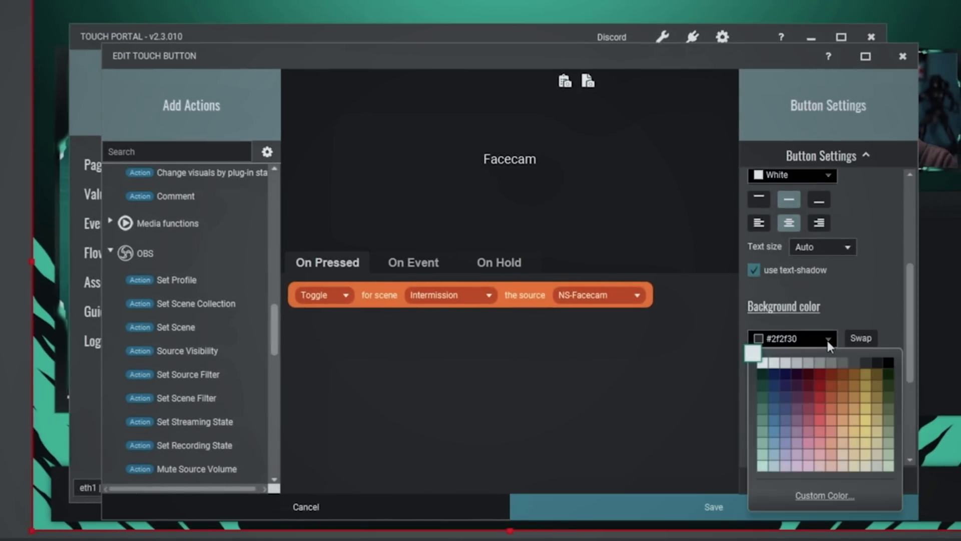
click(822, 398)
scroll(800, 411, down, 1)
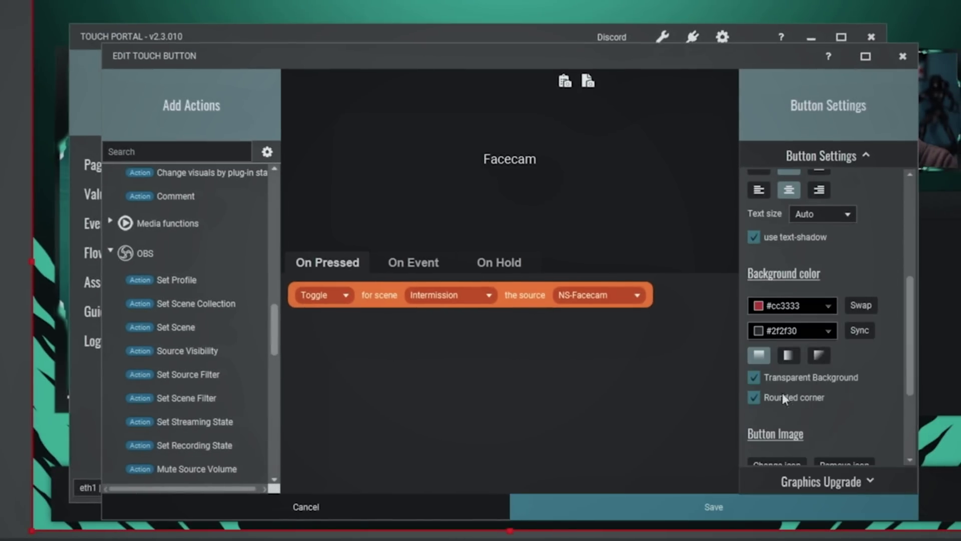
click(753, 377)
scroll(848, 384, down, 3)
scroll(847, 384, down, 2)
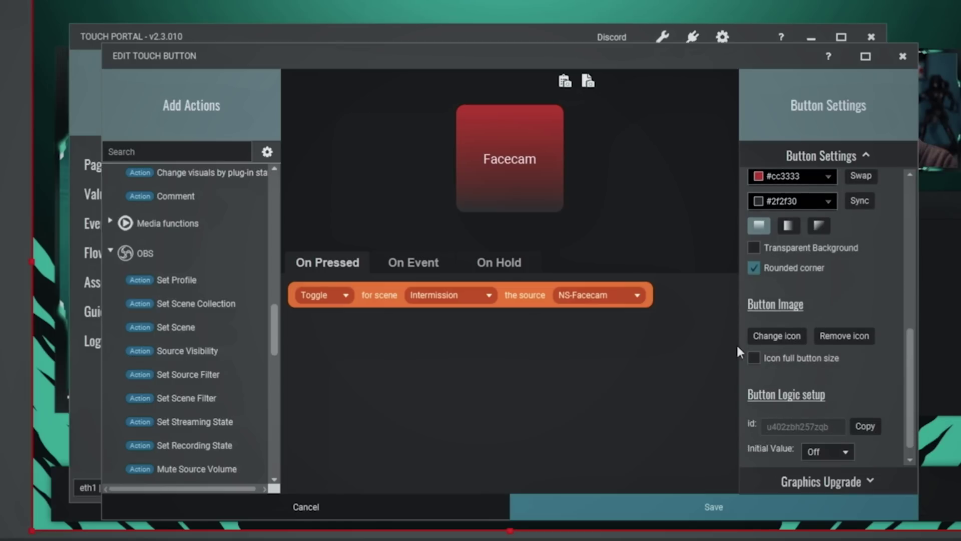
click(768, 336)
click(770, 352)
click(769, 52)
Add the crossed-out eye icon from the Flat White Icon pack to the Facecam button.
click(773, 337)
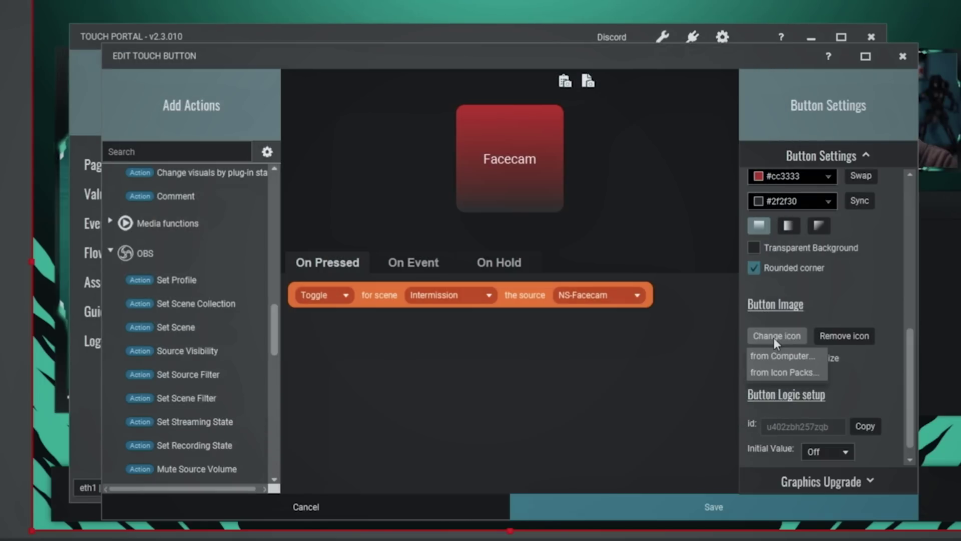
click(780, 368)
drag(536, 173, 902, 36)
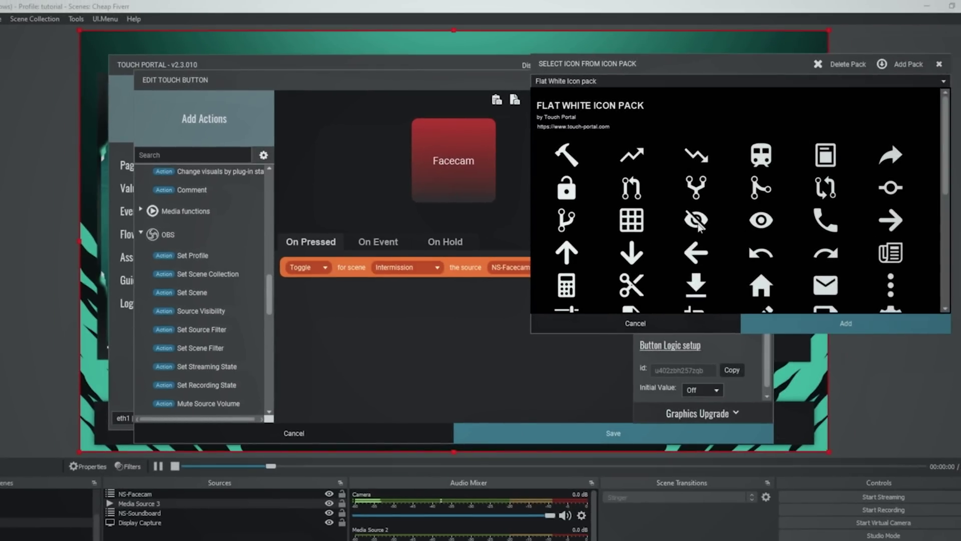
click(697, 221)
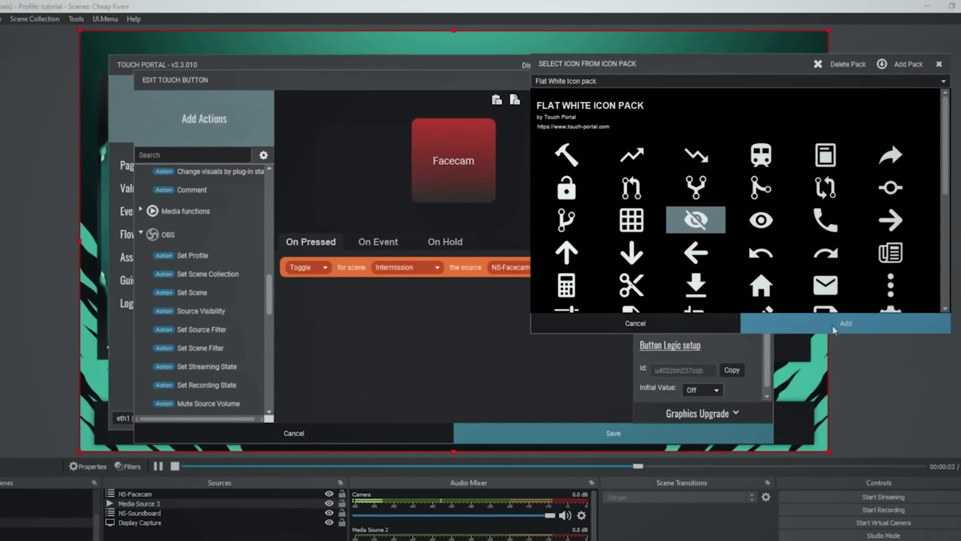
click(800, 323)
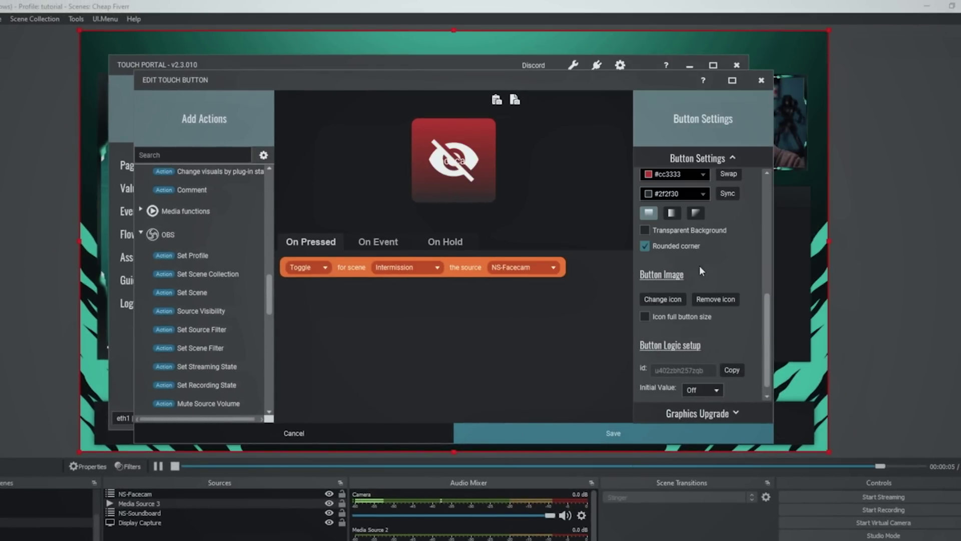
Save the Facecam button with its label aligned to the top, and minimize the Touch Portal window.
scroll(701, 263, up, 3)
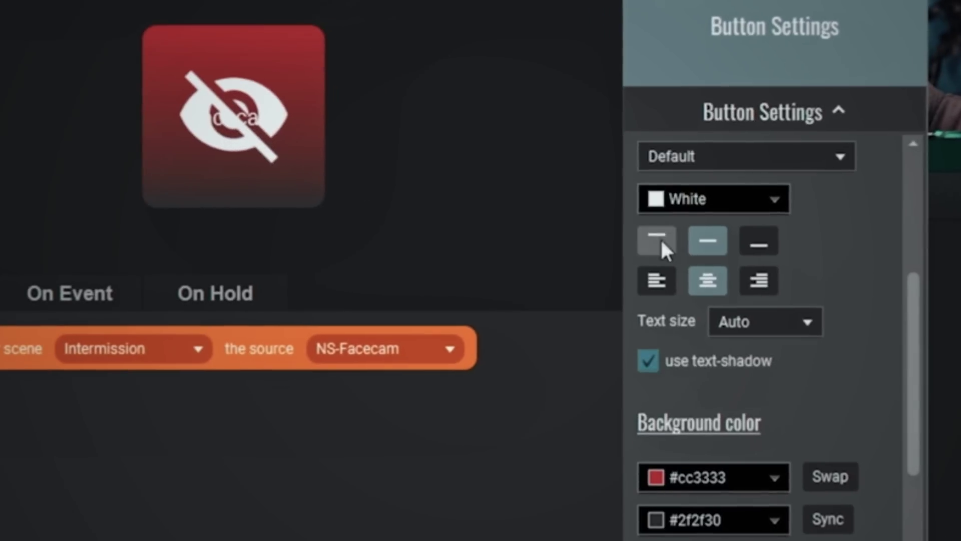
click(649, 218)
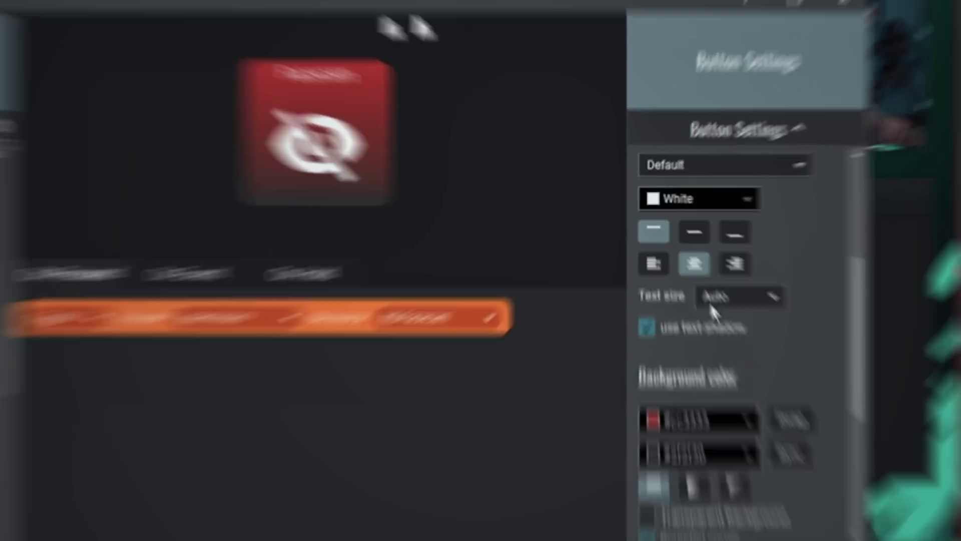
scroll(751, 505, down, 1)
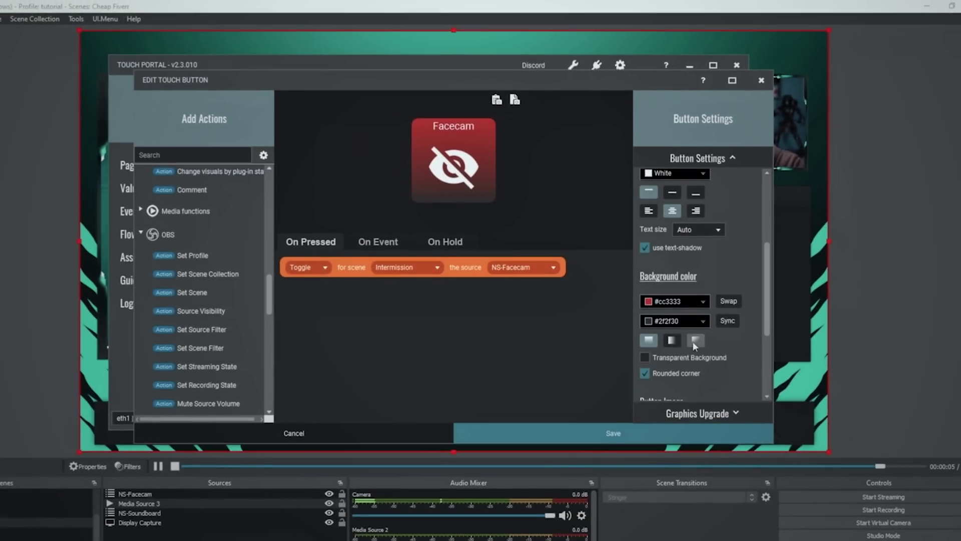
click(613, 434)
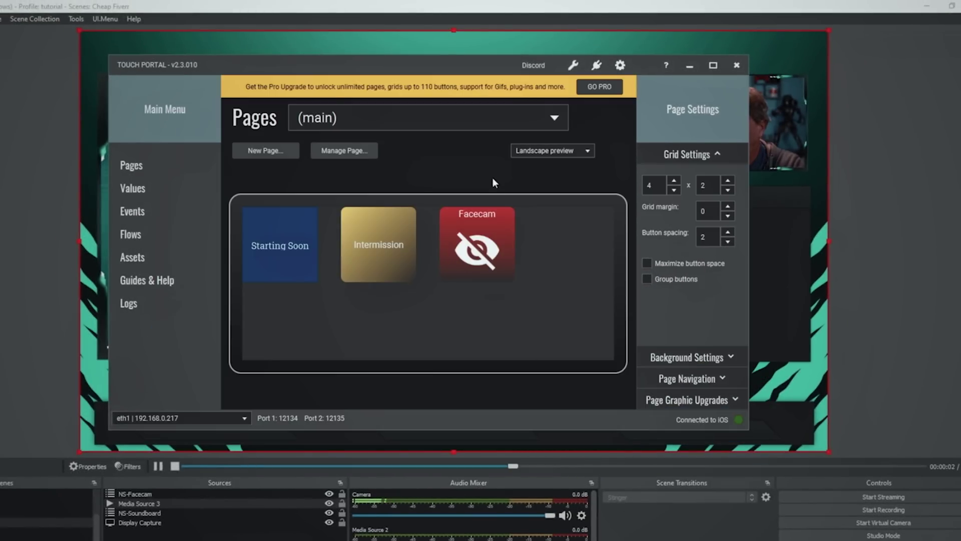
click(688, 66)
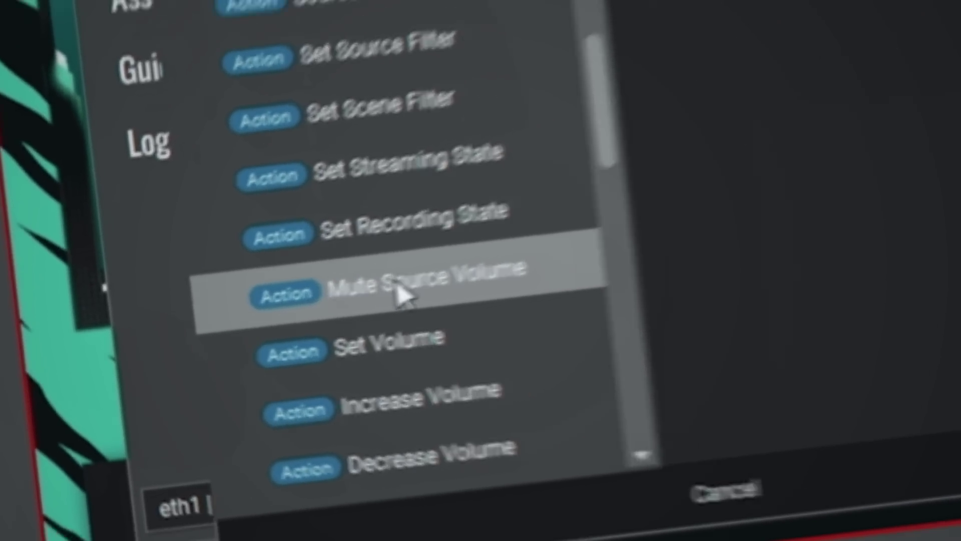
Add a Mute Source Volume action to the new button that toggles the mute state of the Camera source.
double_click(443, 285)
click(545, 296)
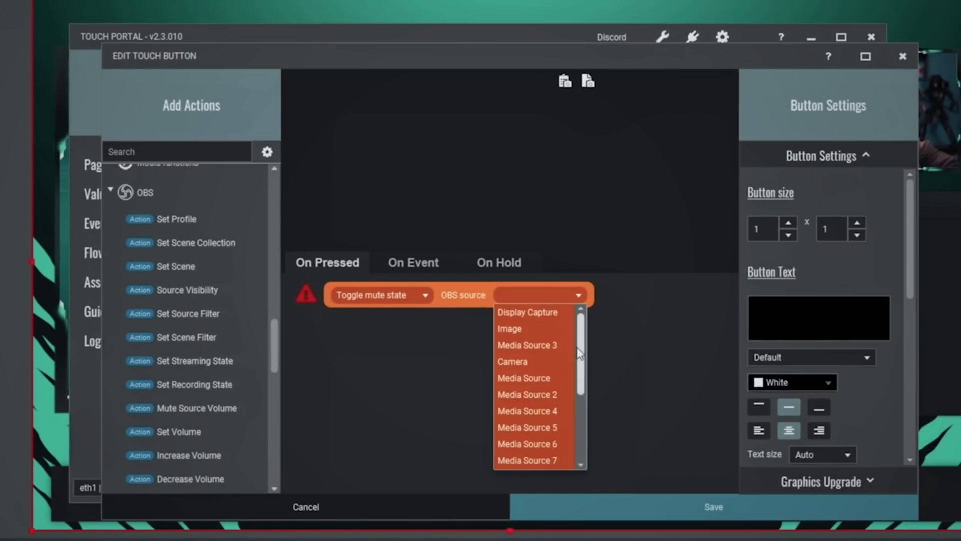
click(507, 359)
Label the button "Mute" and give it a non-transparent background with #669966 as the first color.
text(Mute)
scroll(864, 404, down, 1)
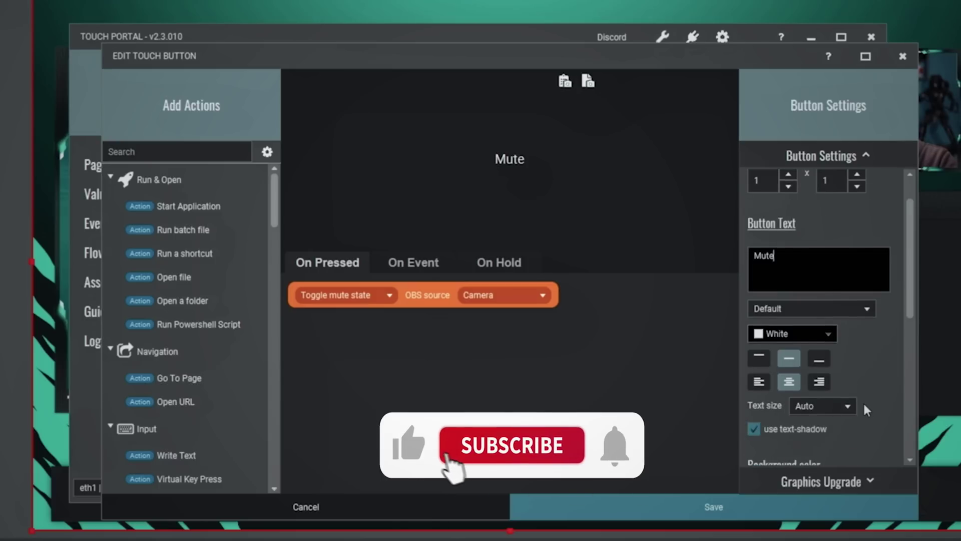
scroll(863, 401, down, 2)
click(831, 400)
click(873, 431)
scroll(873, 431, down, 1)
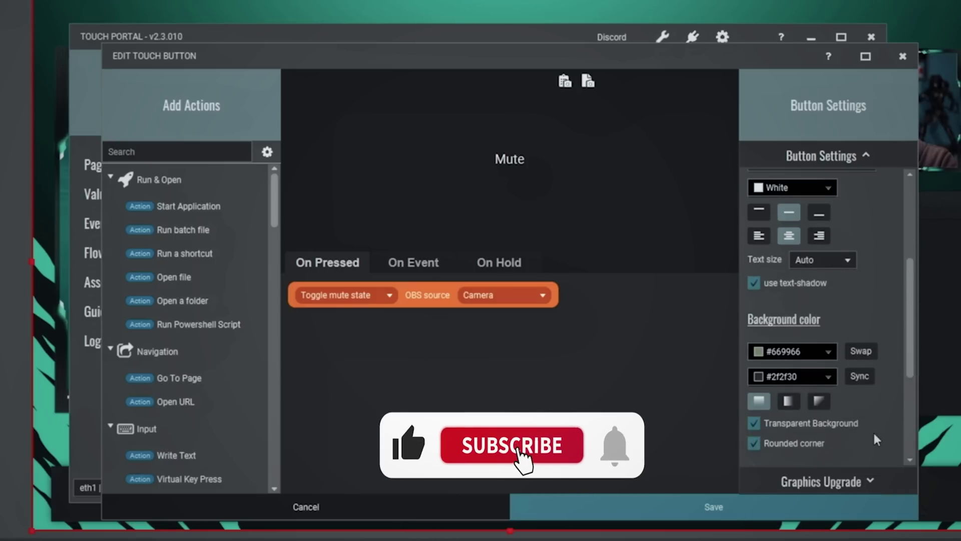
click(781, 391)
Add the crossed-out speaker icon from the Flat White Icon pack to the Mute button.
scroll(798, 387, down, 3)
click(788, 384)
click(776, 415)
scroll(627, 387, down, 1)
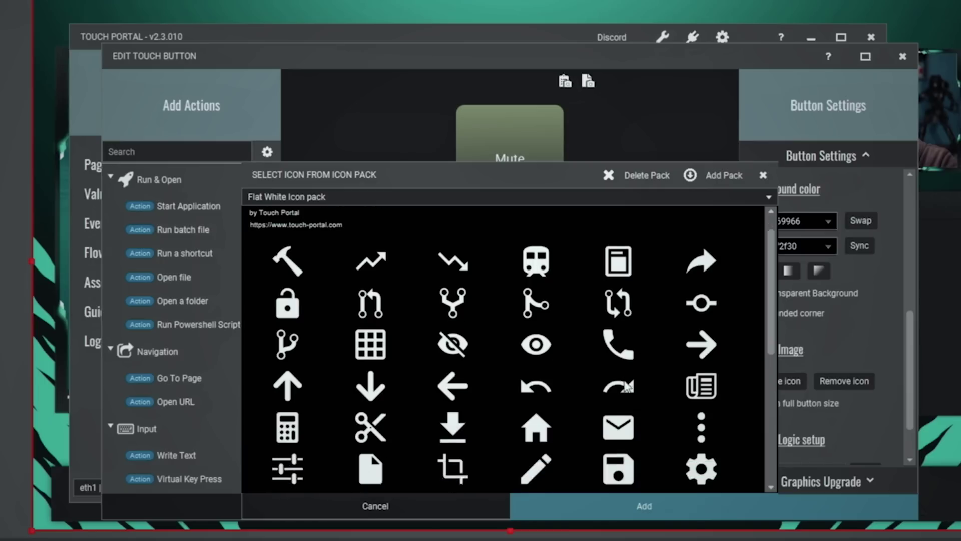
scroll(627, 386, down, 6)
click(618, 379)
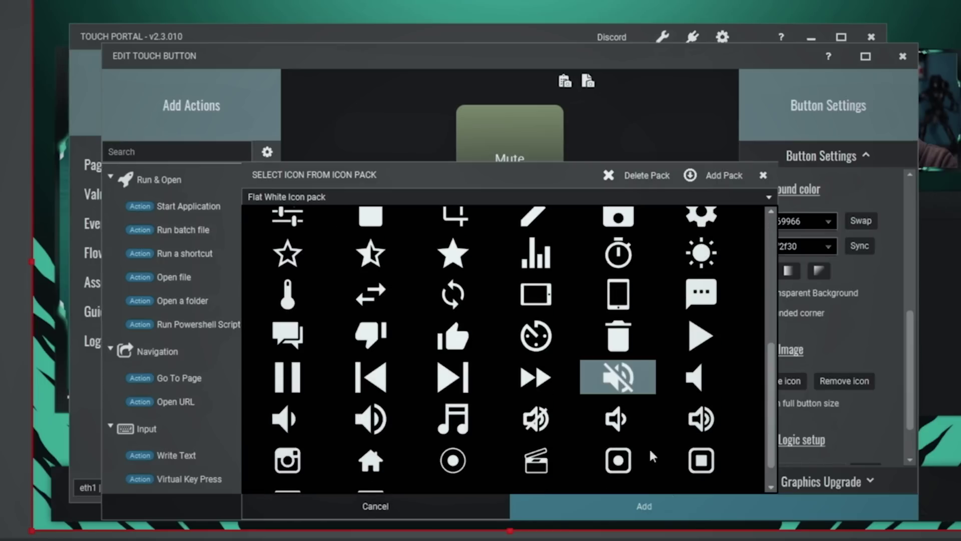
click(676, 506)
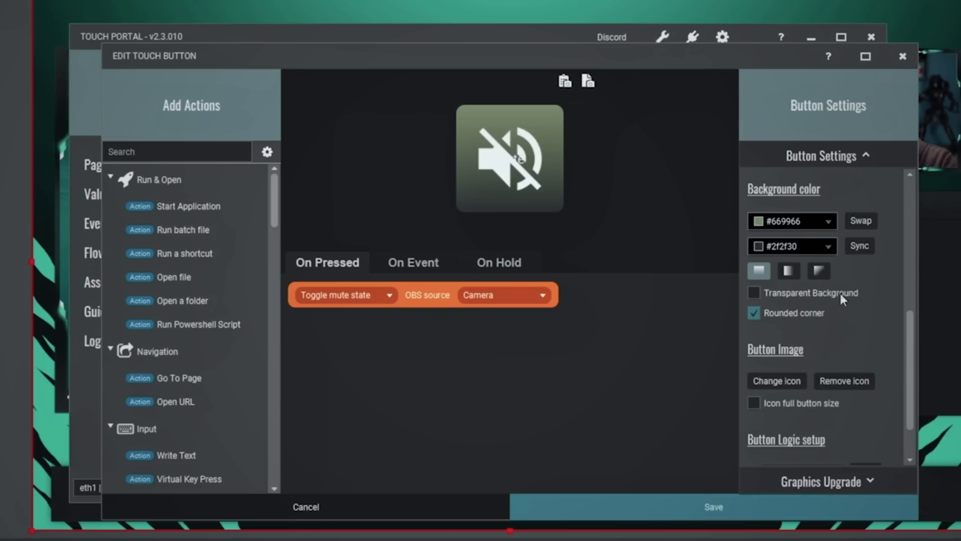
Save the Mute button with its label aligned to the top, and minimize the Touch Portal window.
scroll(840, 292, up, 4)
click(758, 244)
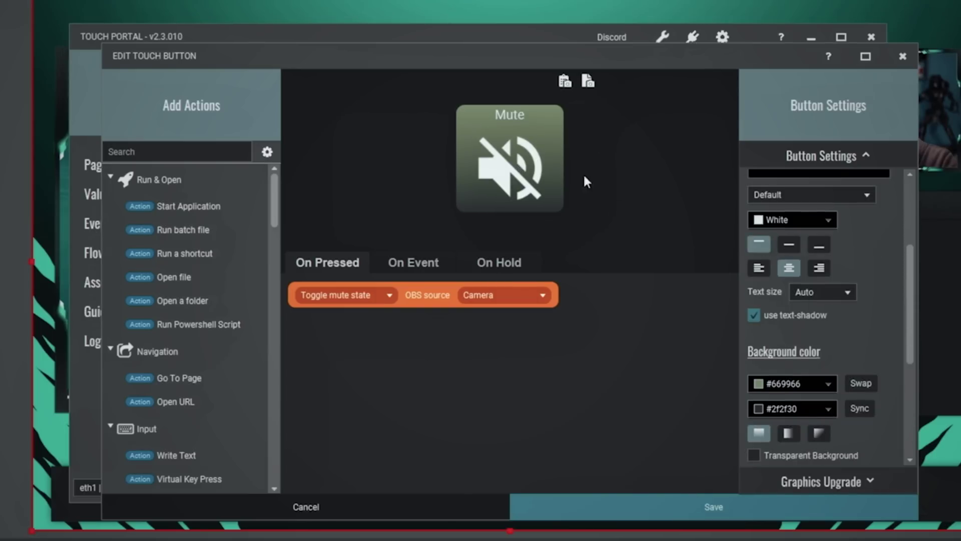
click(721, 506)
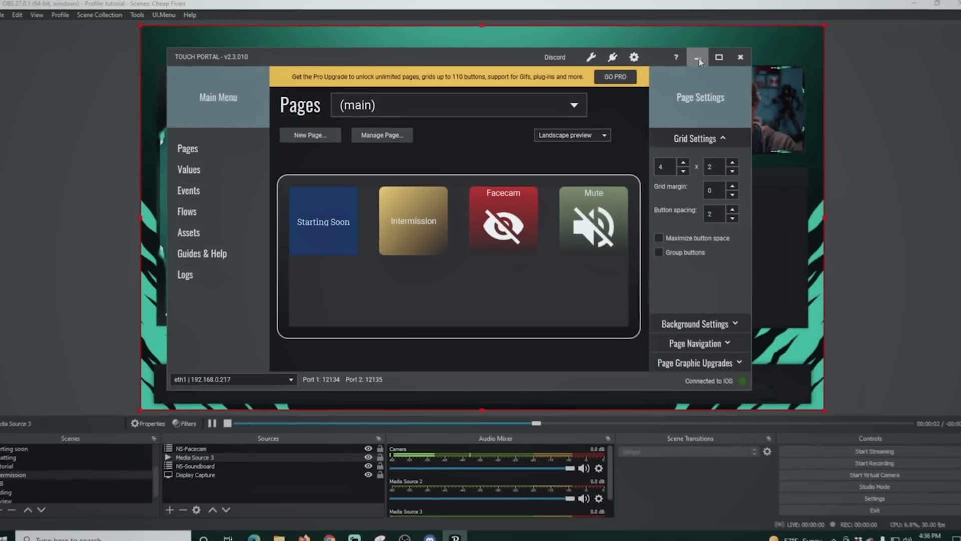
click(691, 59)
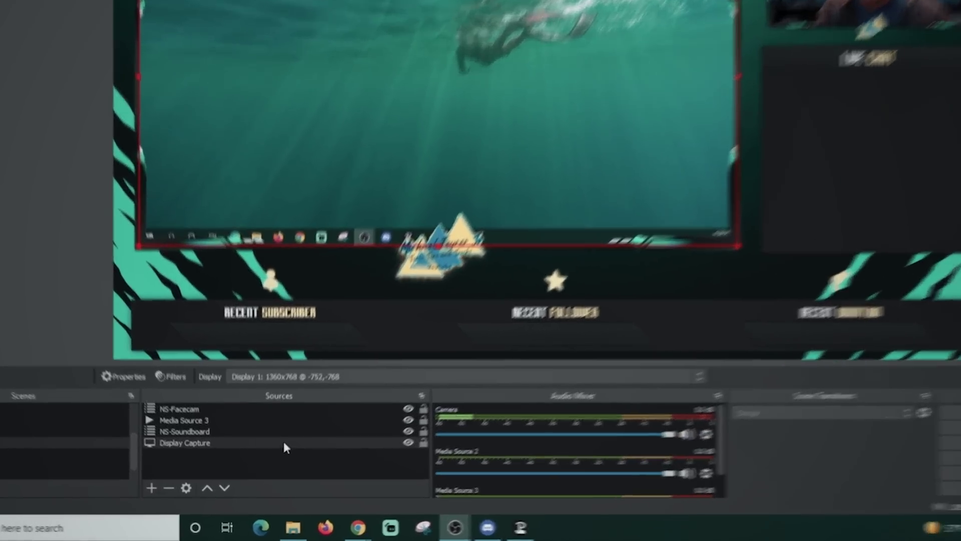
Give the Display Capture source in OBS a Swipe show transition with the direction set to Right.
right_click(276, 466)
mouse_move(409, 277)
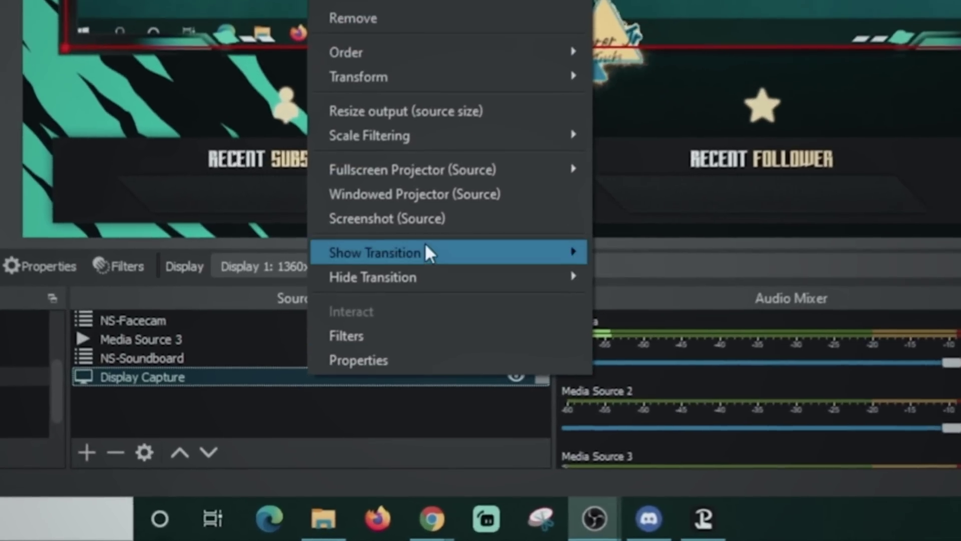
click(664, 347)
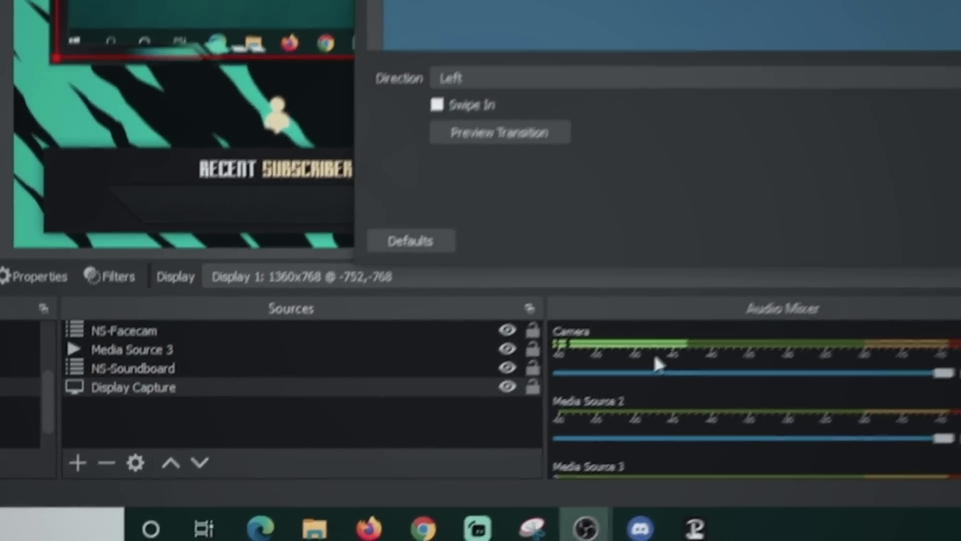
click(457, 356)
click(438, 381)
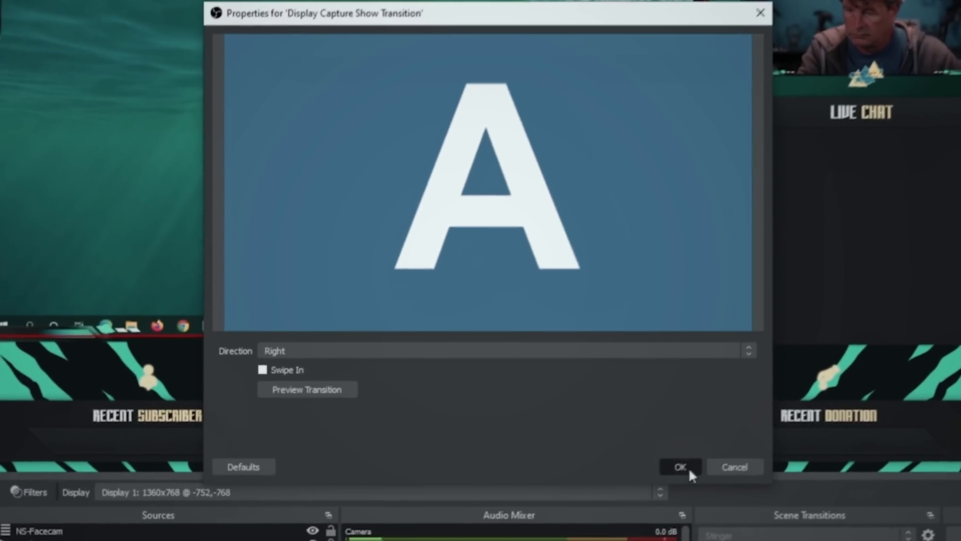
click(679, 474)
Give the Display Capture source a Swipe hide transition with the direction Left.
right_click(420, 373)
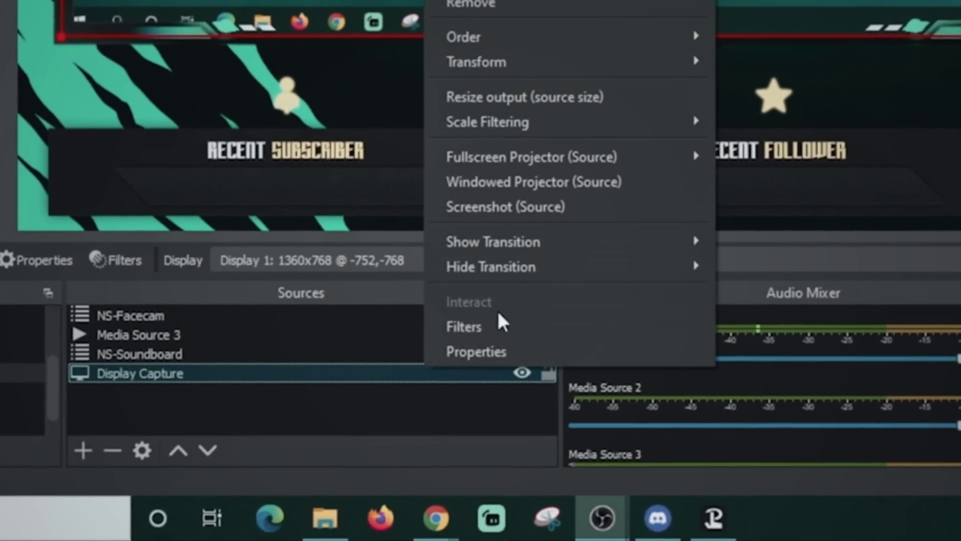
mouse_move(513, 263)
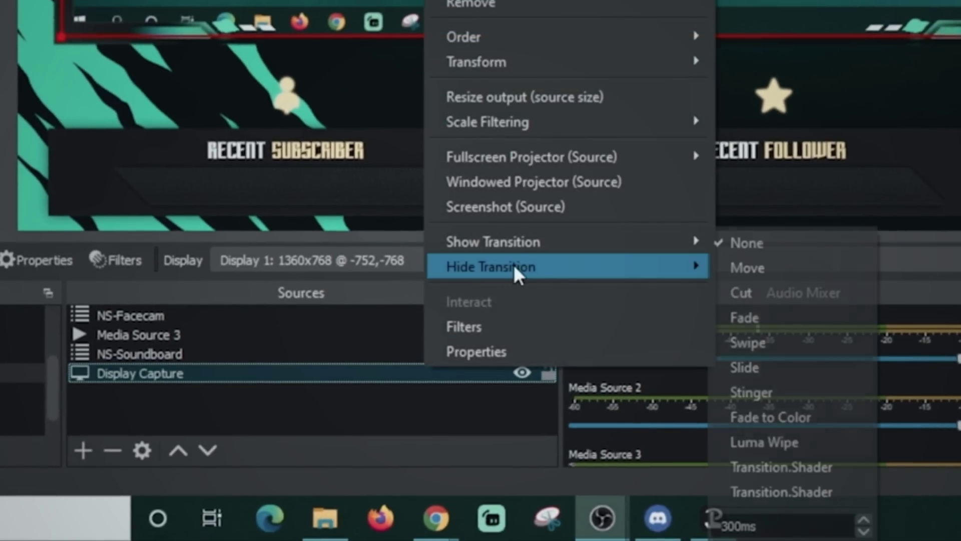
click(765, 342)
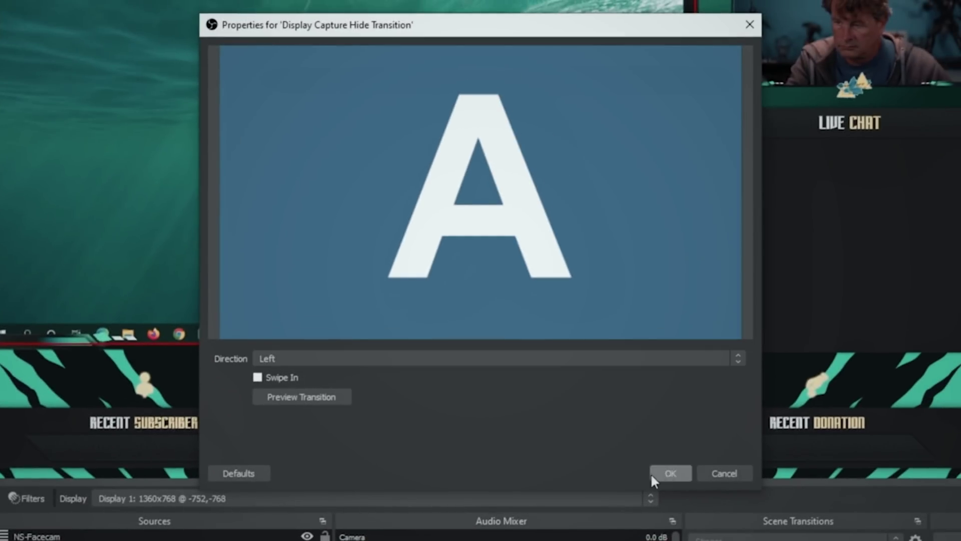
click(670, 473)
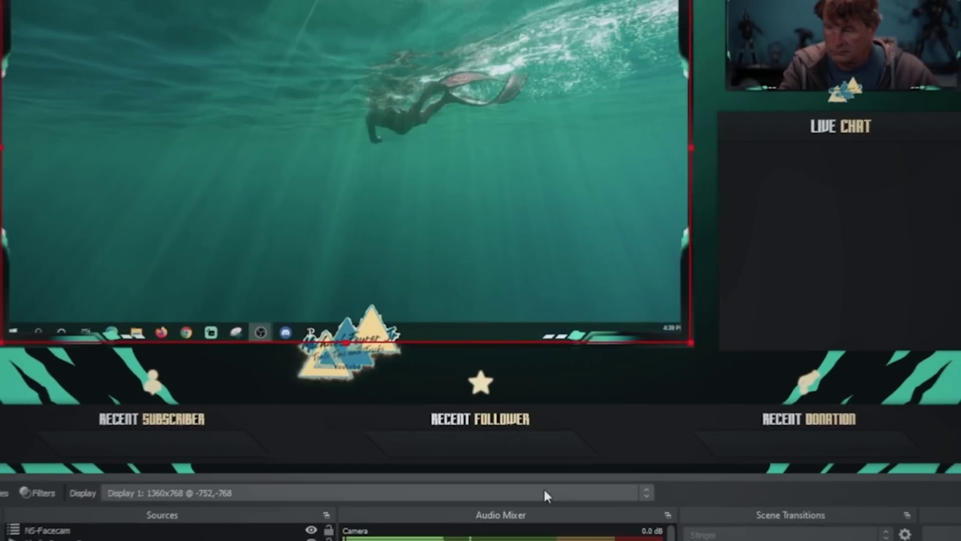
Hide and show the Display Capture source twice to test its show and hide transitions.
click(369, 466)
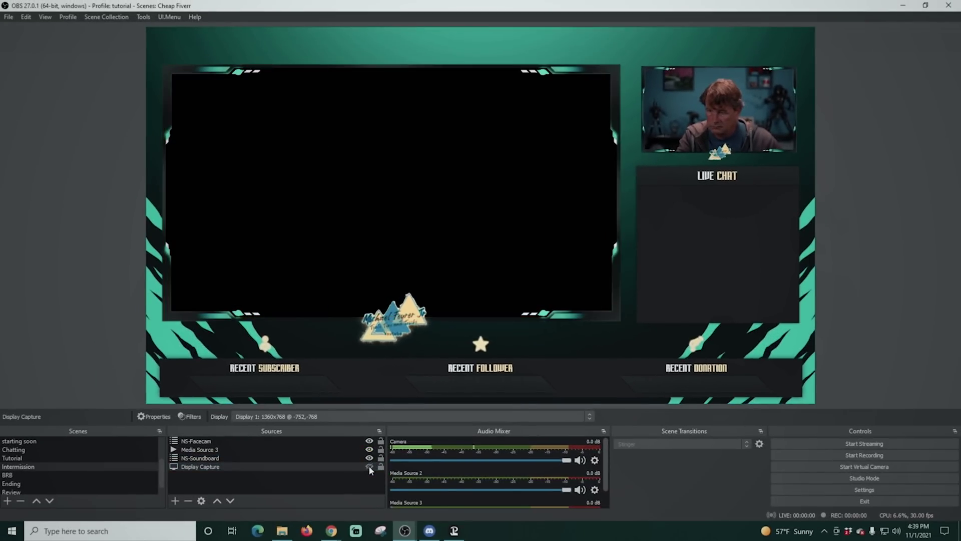
click(369, 466)
click(369, 466)
click(369, 467)
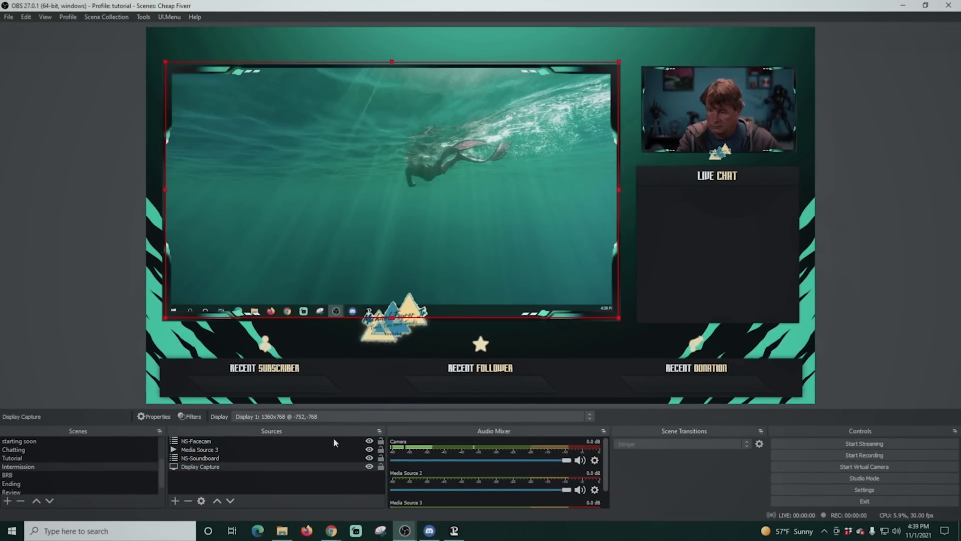
Switch to Touch Portal and create a second-row button with a Source Visibility action that toggles Display Capture in the Intermission scene.
click(454, 531)
click(312, 276)
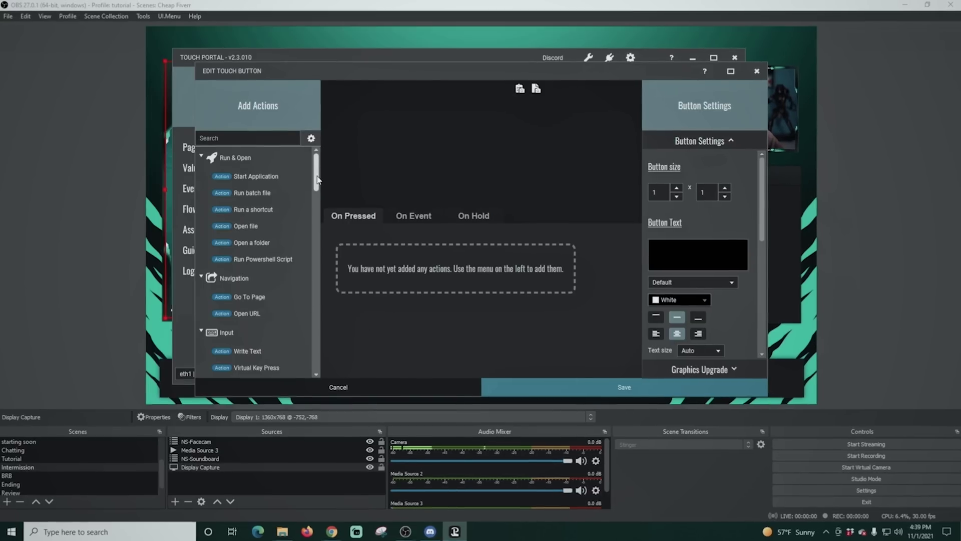
scroll(306, 280, down, 10)
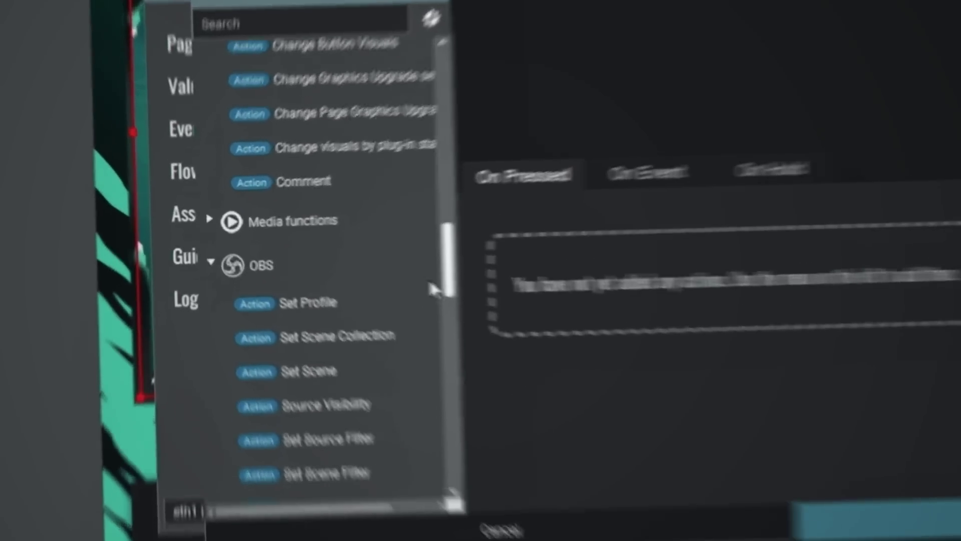
scroll(431, 290, down, 3)
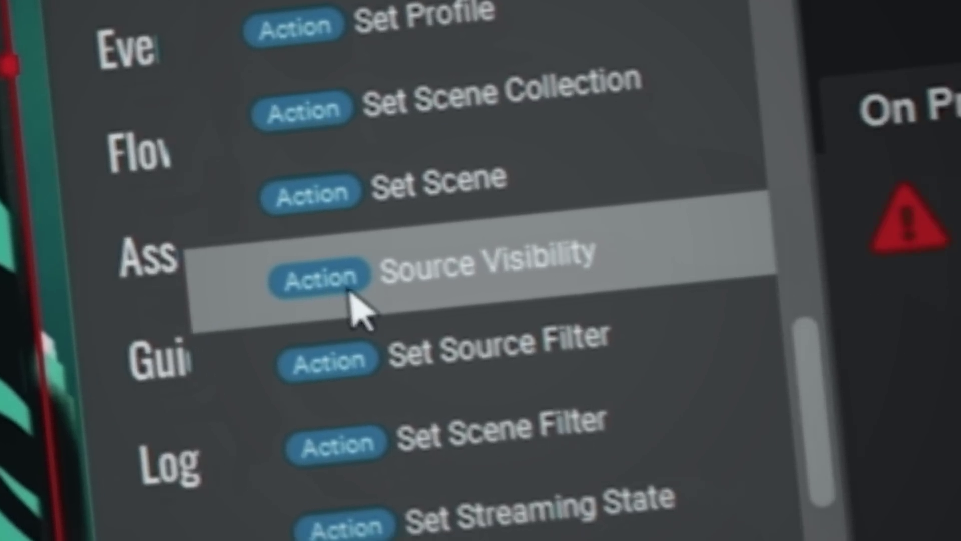
click(354, 296)
click(515, 93)
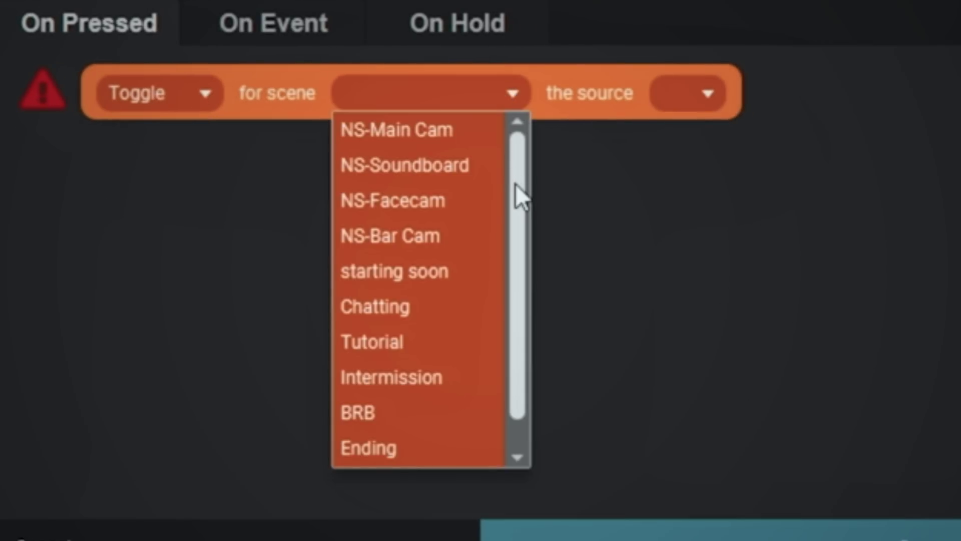
click(418, 383)
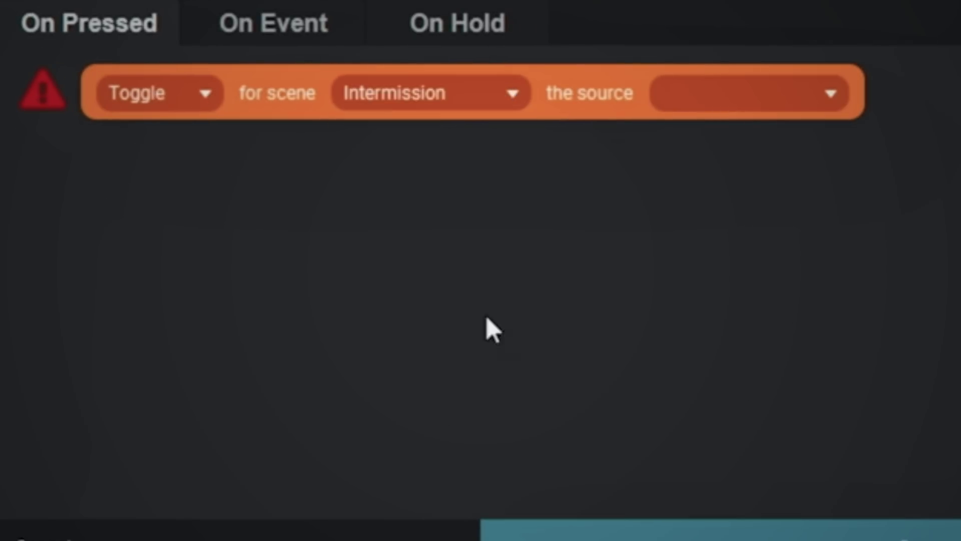
click(835, 94)
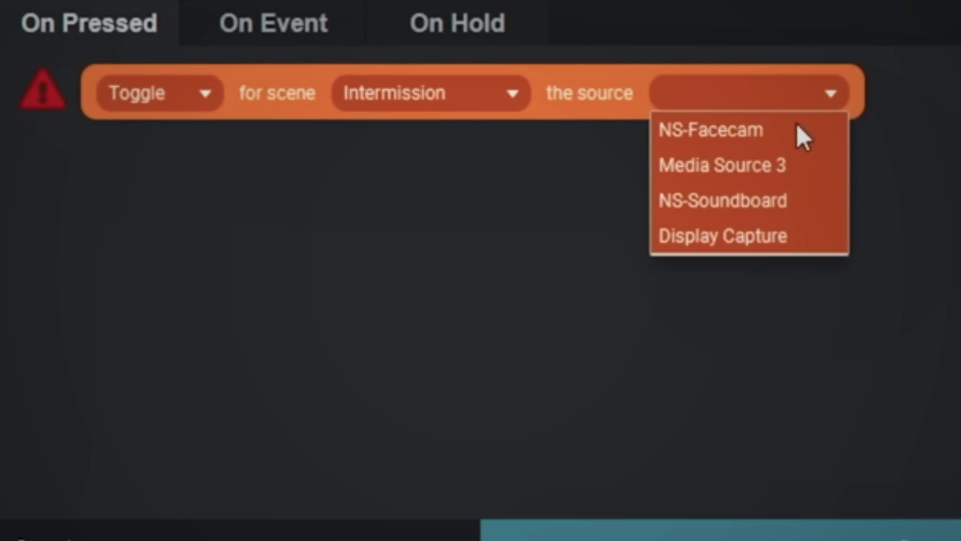
click(726, 238)
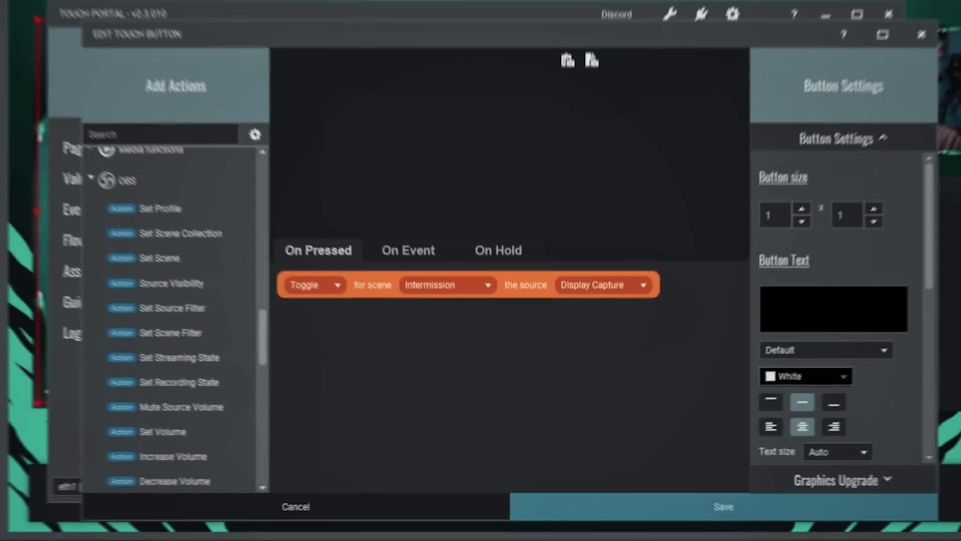
Label the button "Desktop" with top alignment and give it a non-transparent background with #ff6666 as the first color.
text(sktop)
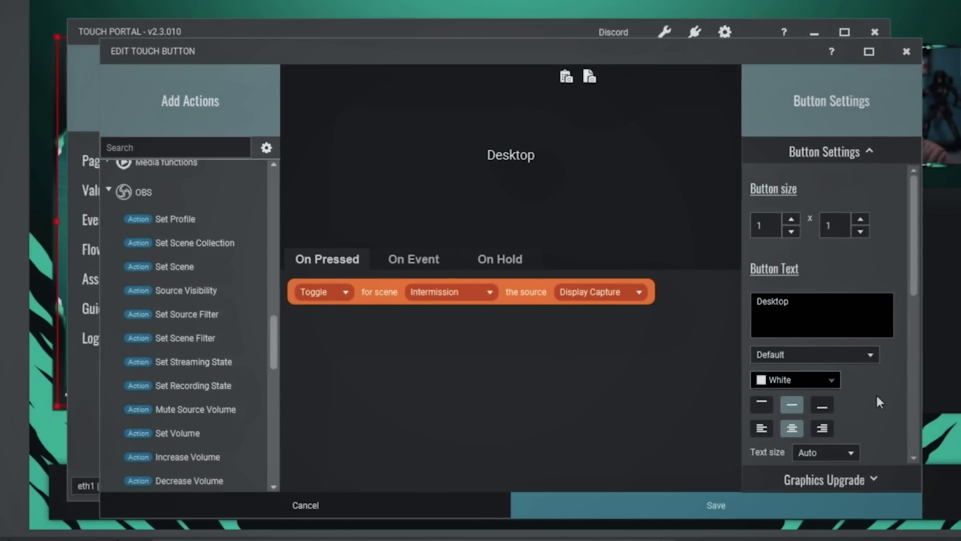
click(761, 403)
scroll(882, 400, down, 3)
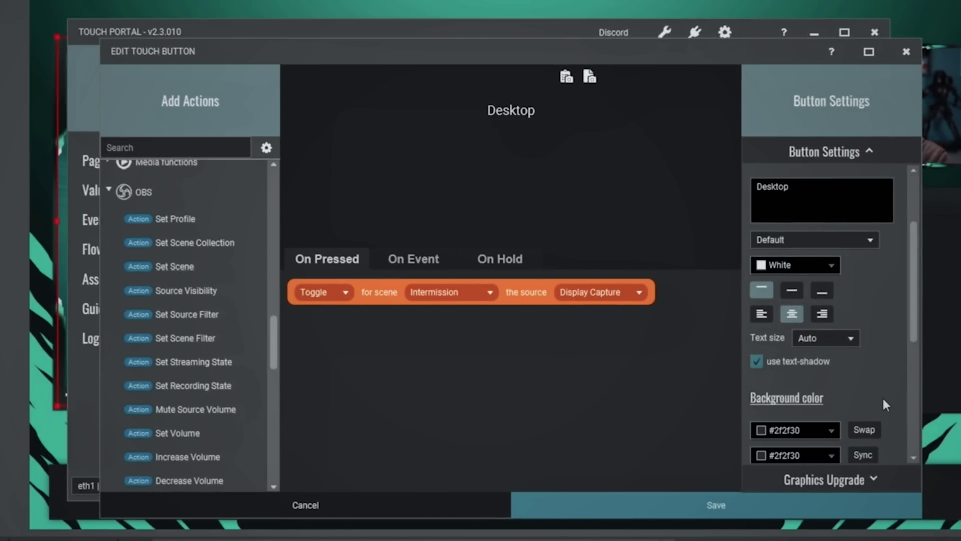
click(832, 430)
click(829, 505)
scroll(852, 395, down, 3)
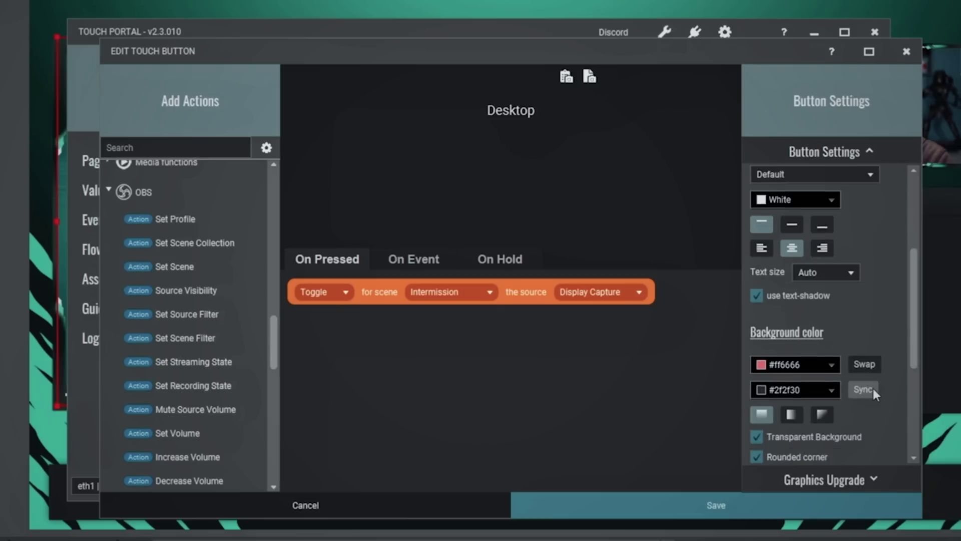
click(760, 406)
scroll(842, 395, down, 3)
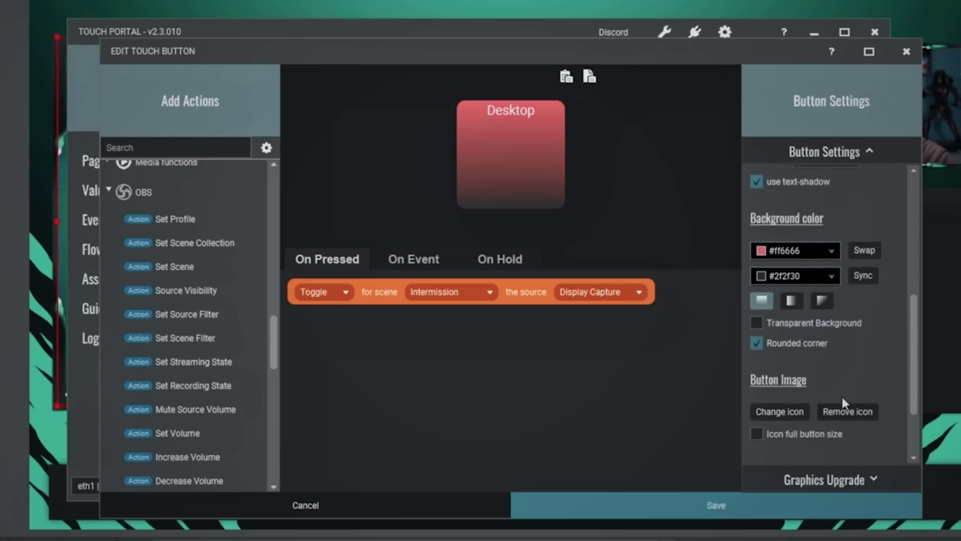
Add the landscape tablet icon from the Flat White Icon pack to the Desktop button and save the button.
click(776, 367)
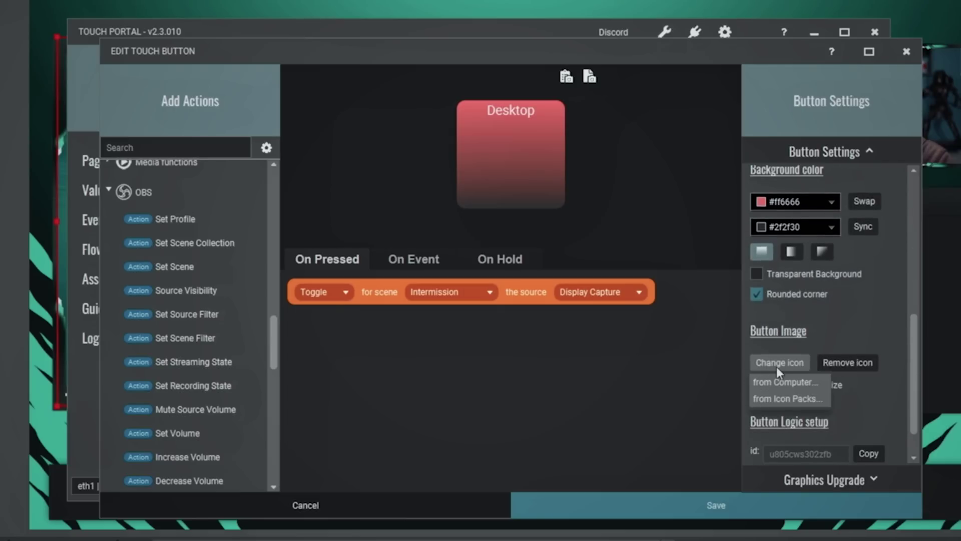
click(784, 396)
scroll(602, 393, down, 3)
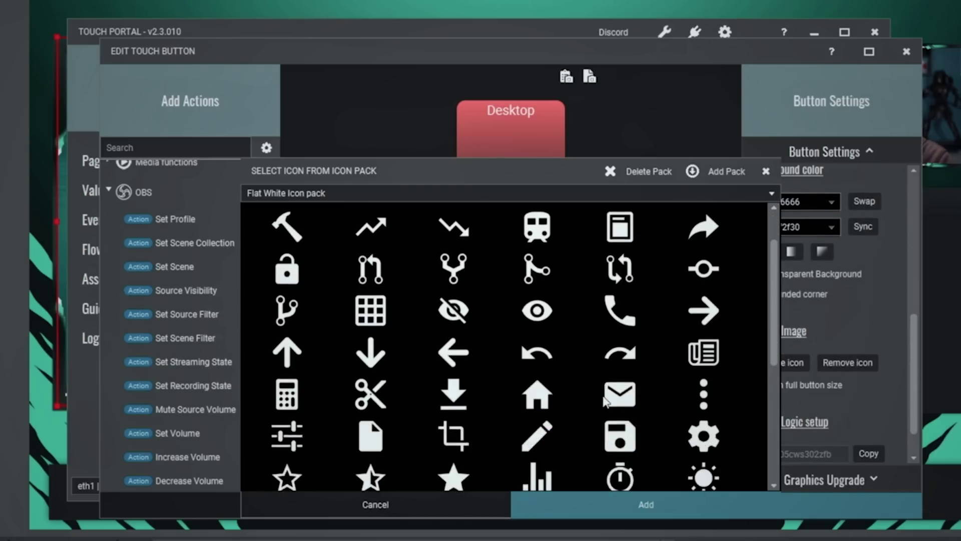
scroll(775, 314, down, 4)
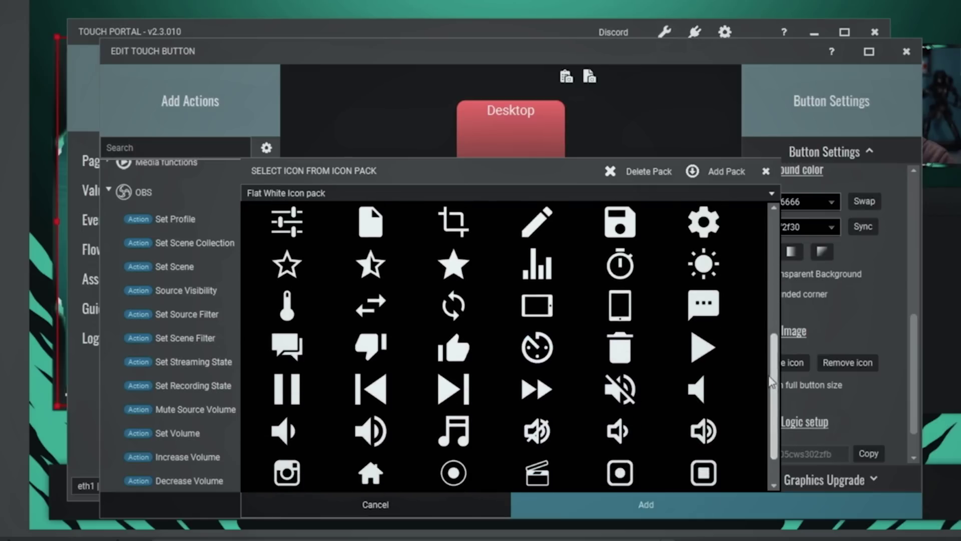
click(537, 305)
click(745, 498)
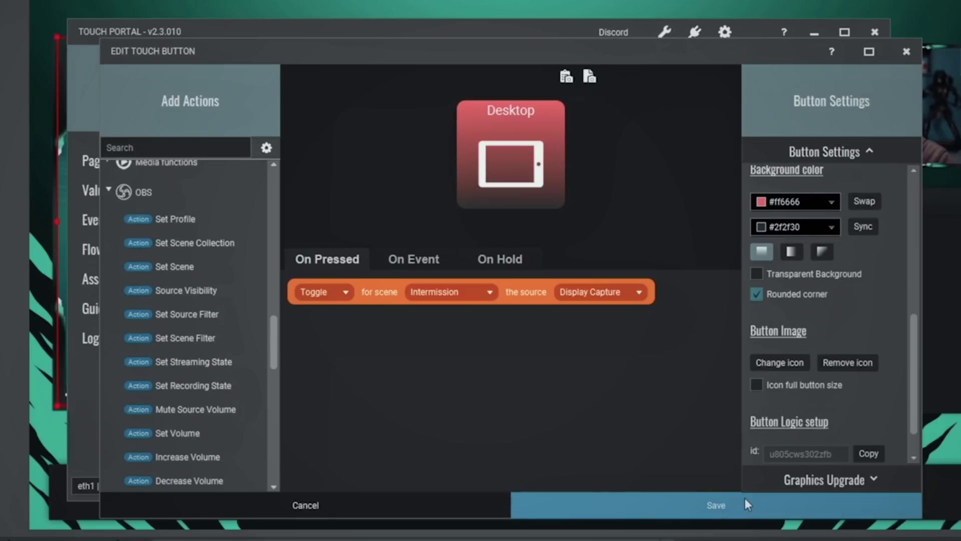
click(782, 503)
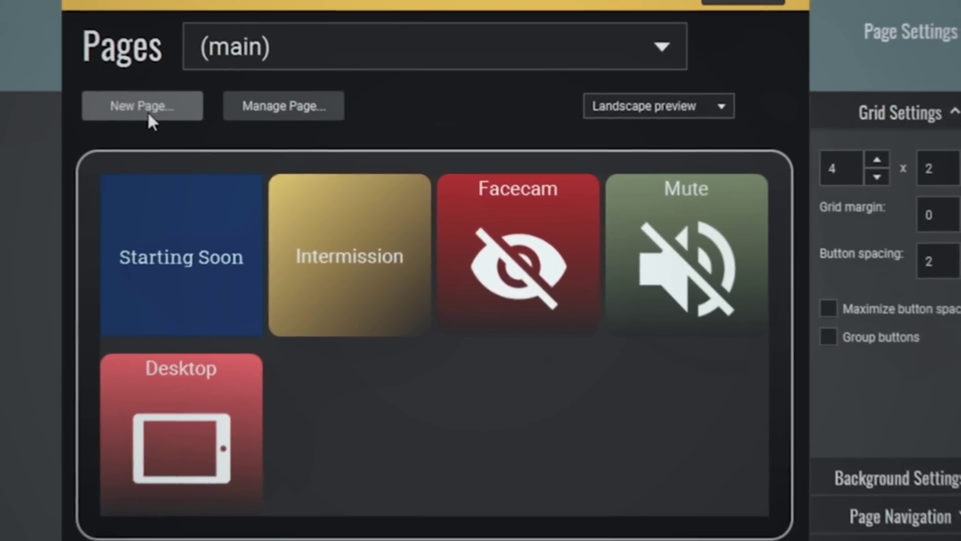
Create a new page named "Soundboard" and open the list of pages.
click(305, 137)
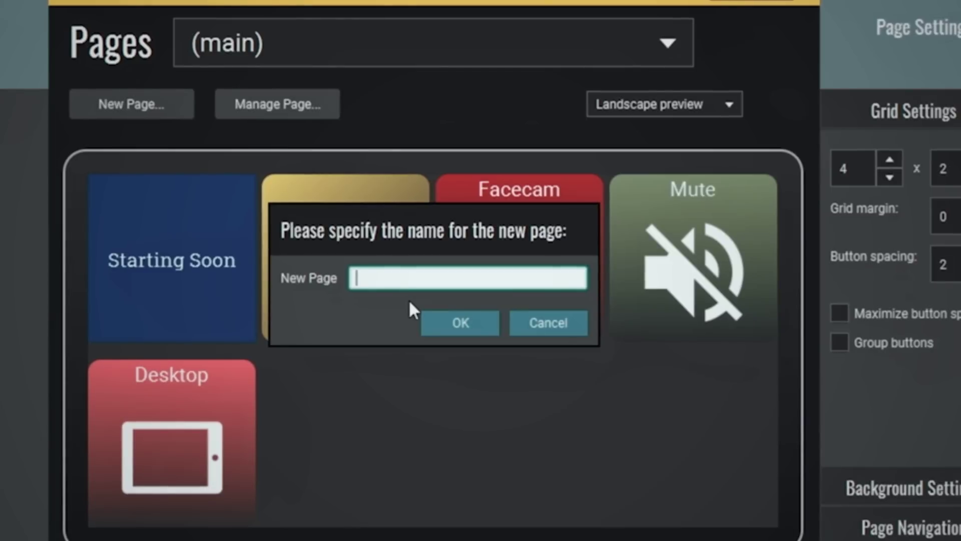
text(Soundboard)
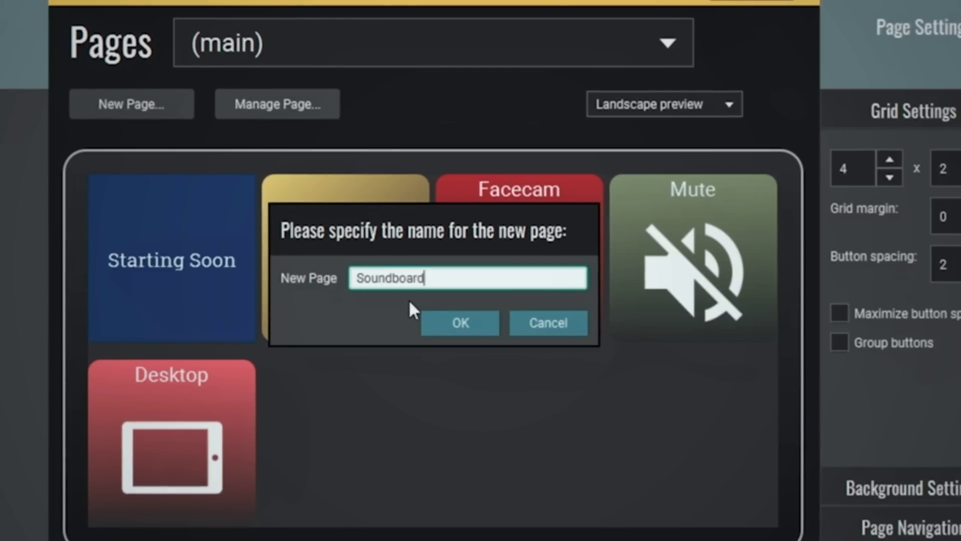
click(464, 322)
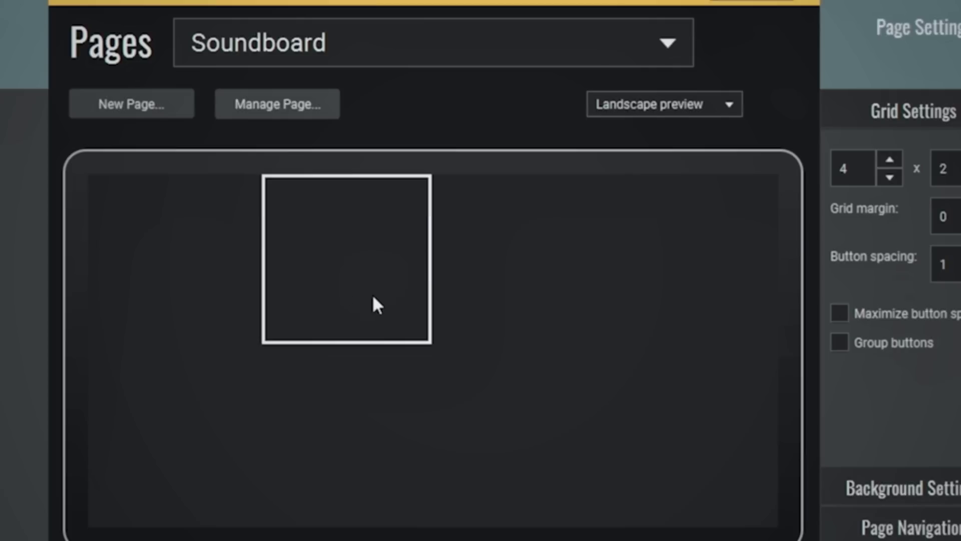
click(489, 43)
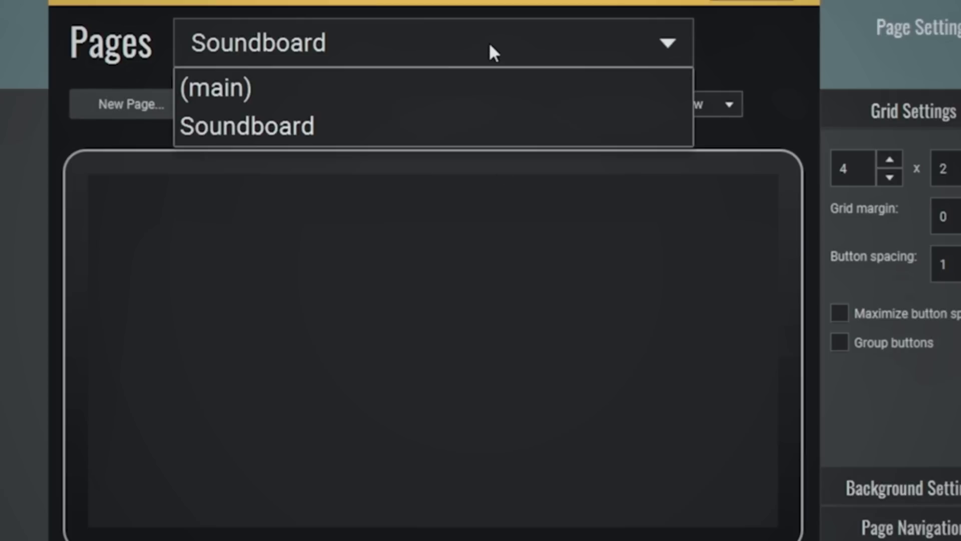
On the (main) page, create a button in the last slot of the second row with a Go To Page action targeting Soundboard.
click(386, 90)
click(668, 431)
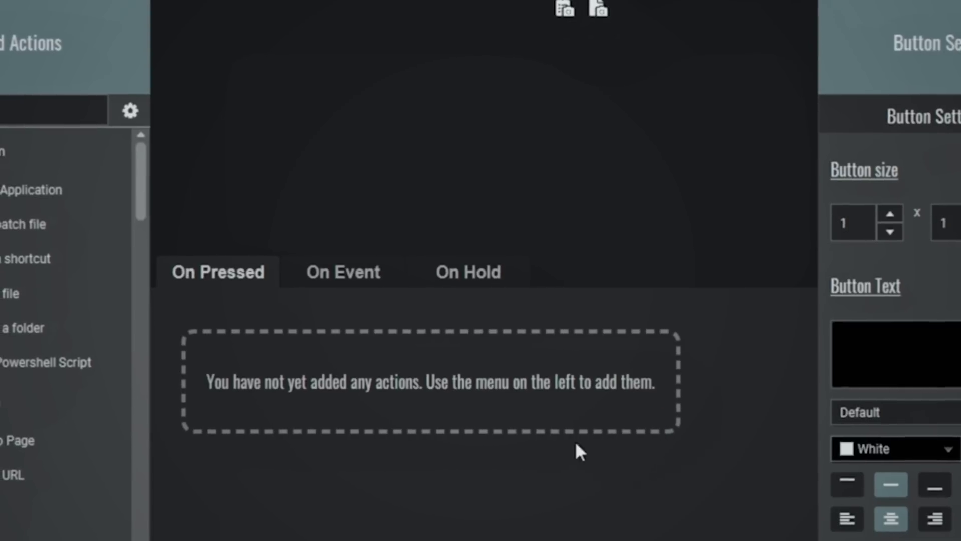
drag(138, 194, 140, 212)
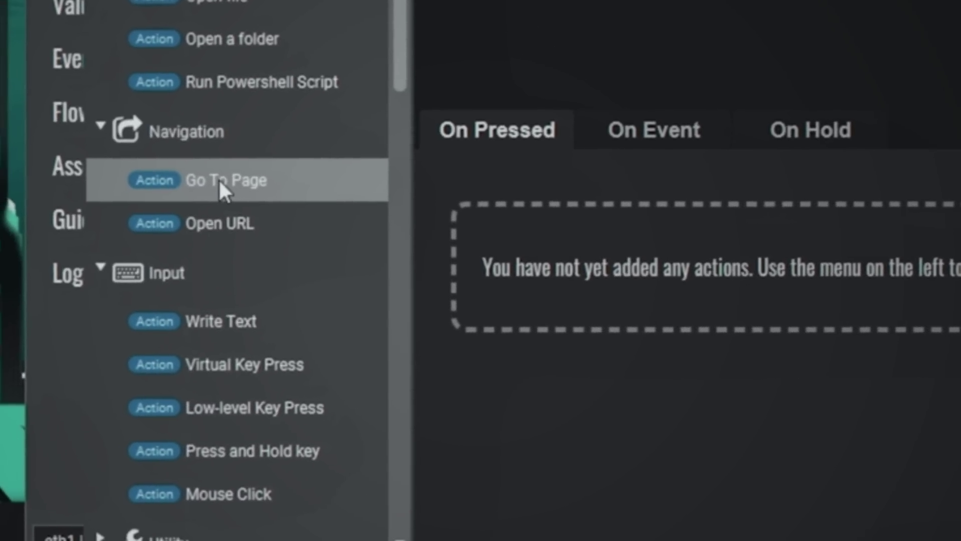
click(142, 231)
click(676, 184)
click(674, 273)
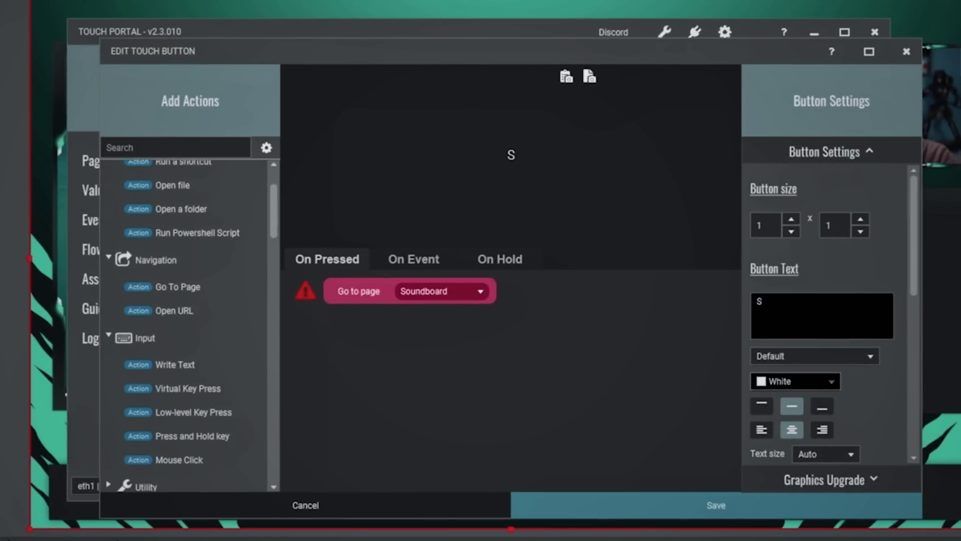
Label the button "Soundboard" and give it a non-transparent background with #ffcccc as the first color.
text(board)
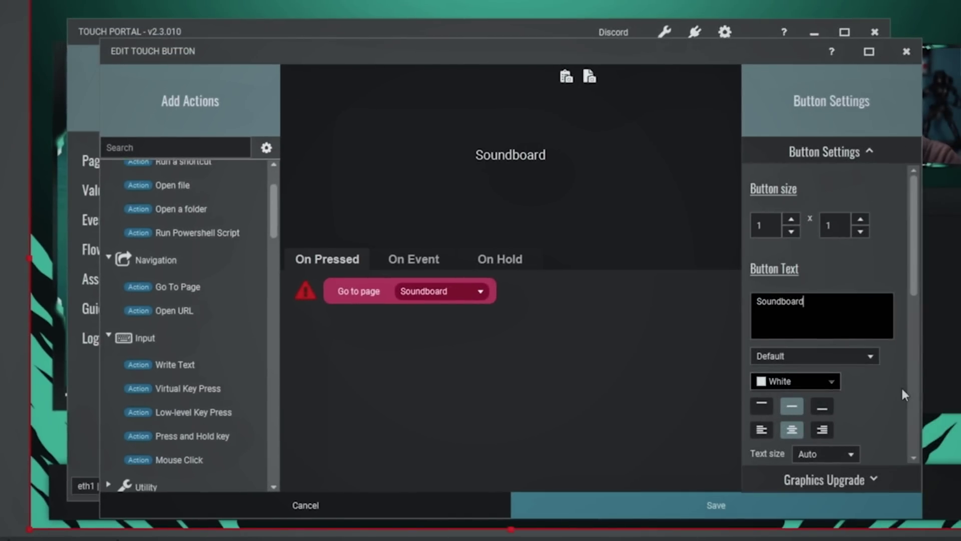
scroll(901, 386, down, 5)
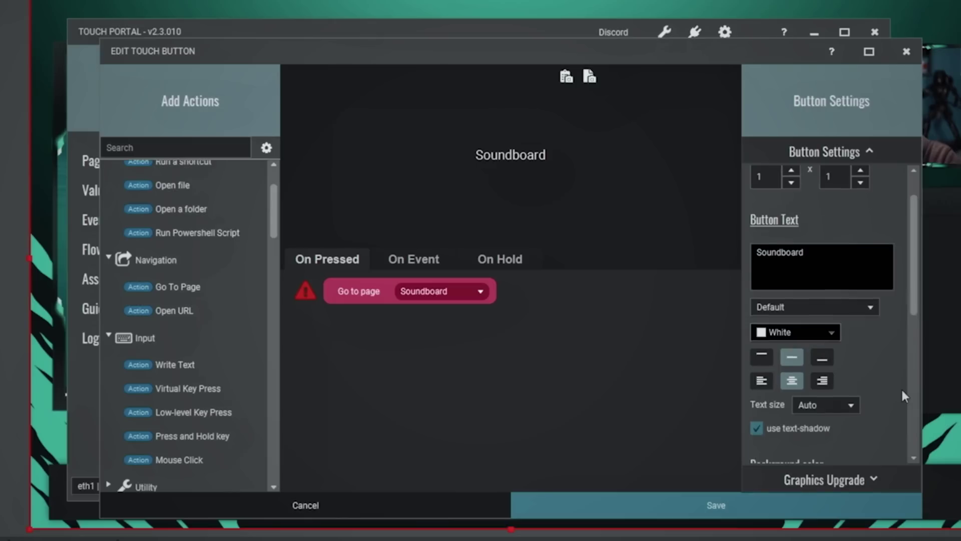
click(833, 383)
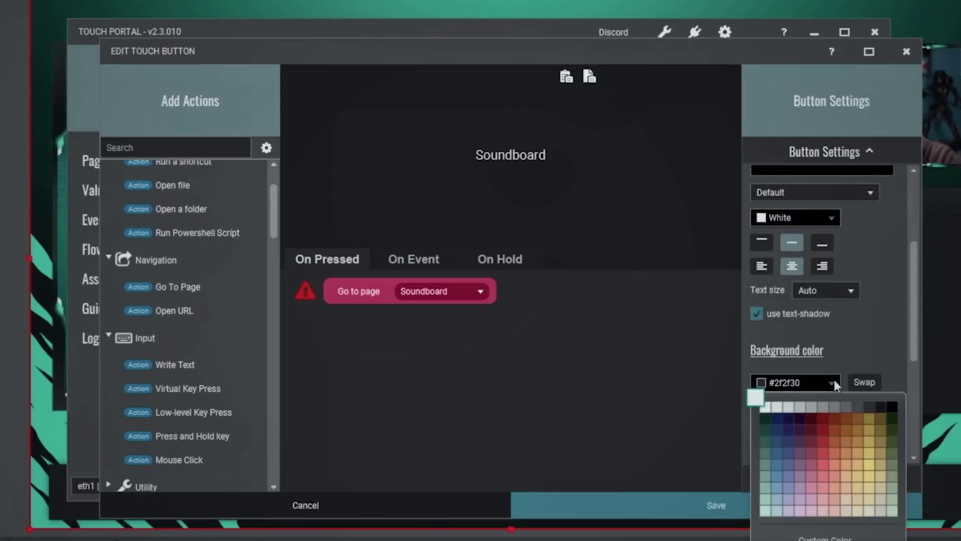
click(823, 515)
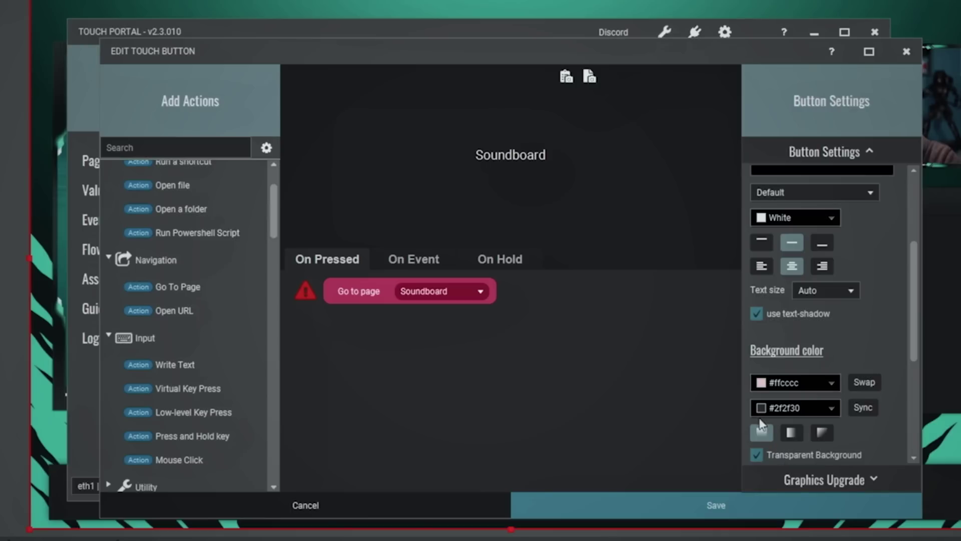
click(757, 456)
scroll(867, 416, down, 4)
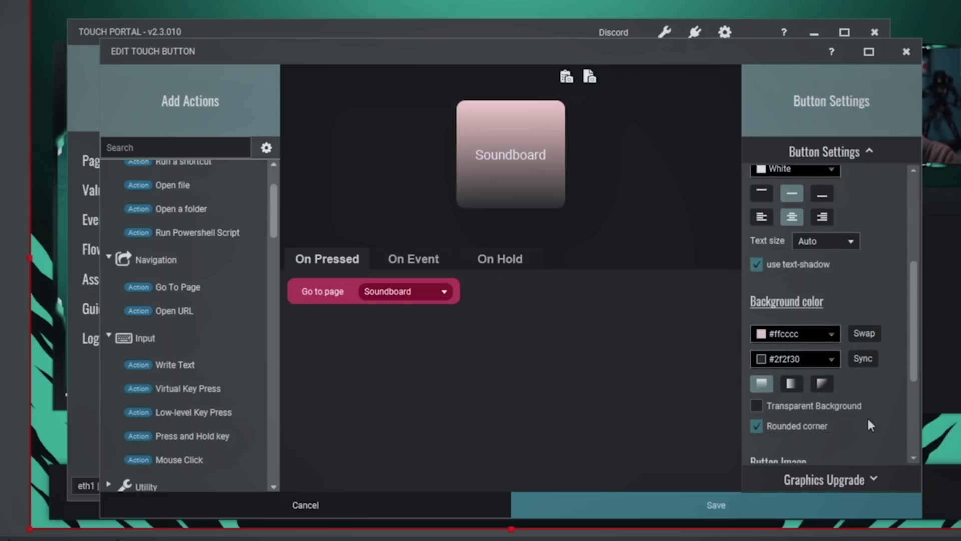
Add the right arrow icon from the Flat White Icon pack, align the Soundboard label to the top and save the button.
click(806, 362)
click(787, 394)
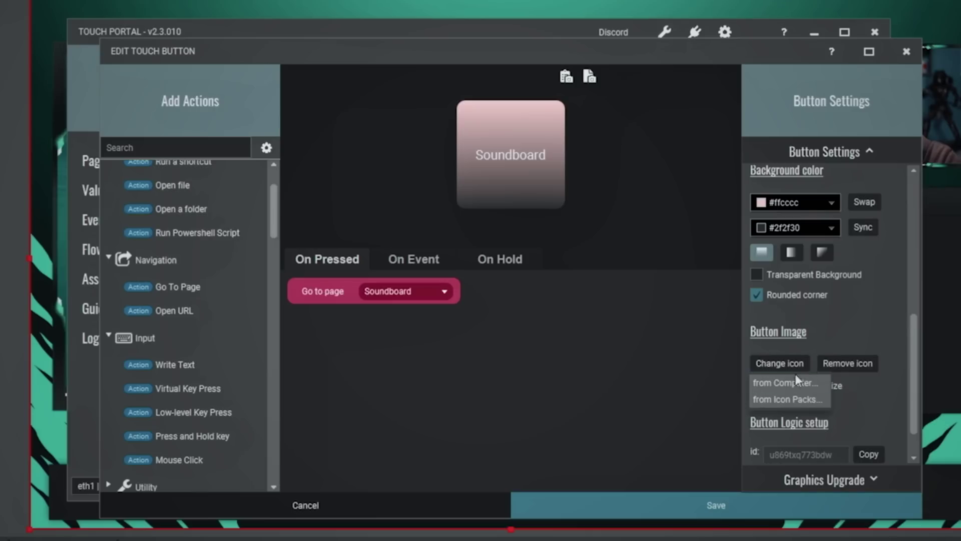
click(694, 382)
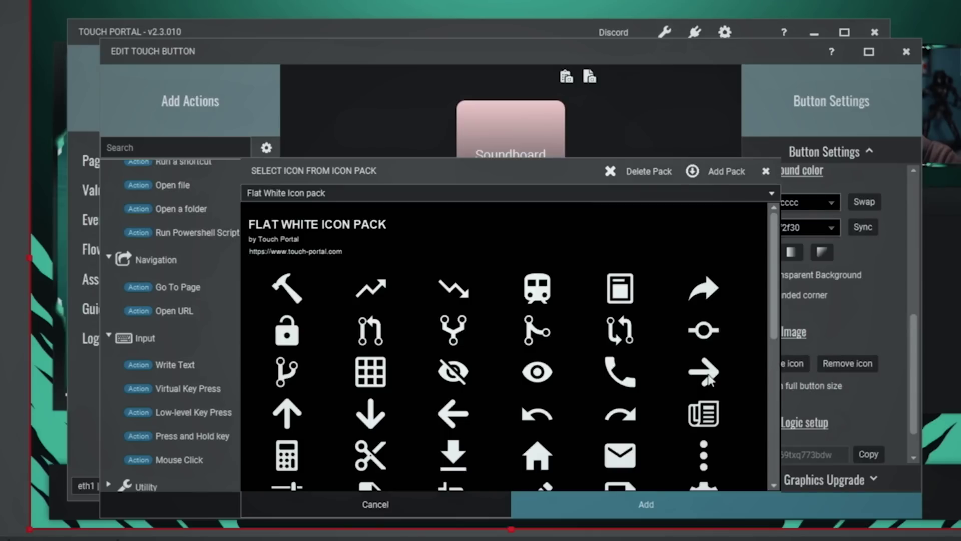
click(727, 500)
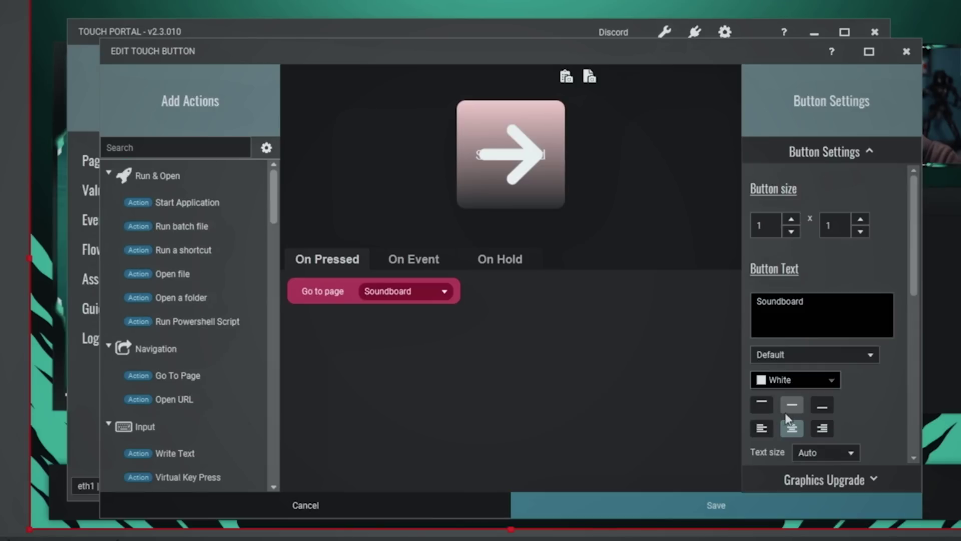
click(760, 405)
click(700, 497)
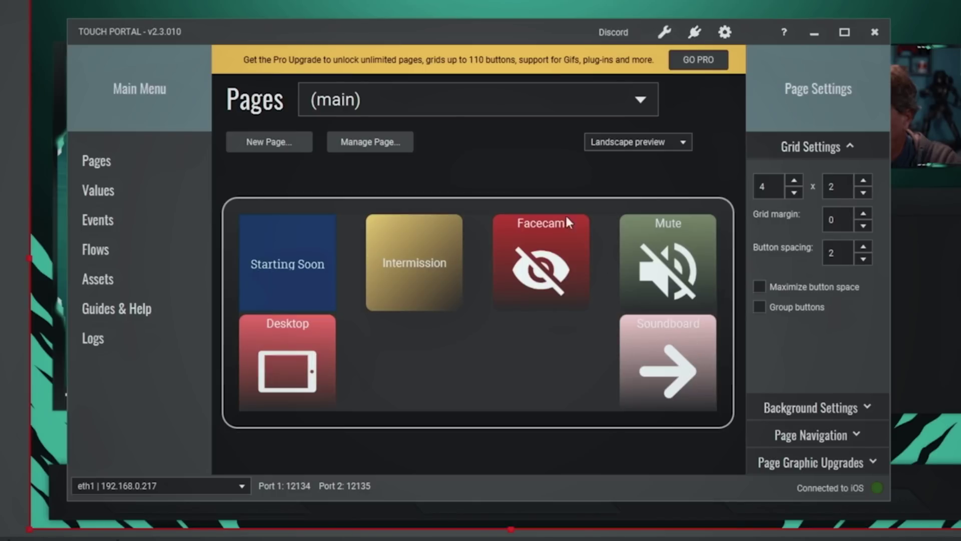
On the Soundboard page, create a button in the first slot with a Go To Page action targeting (main).
click(388, 101)
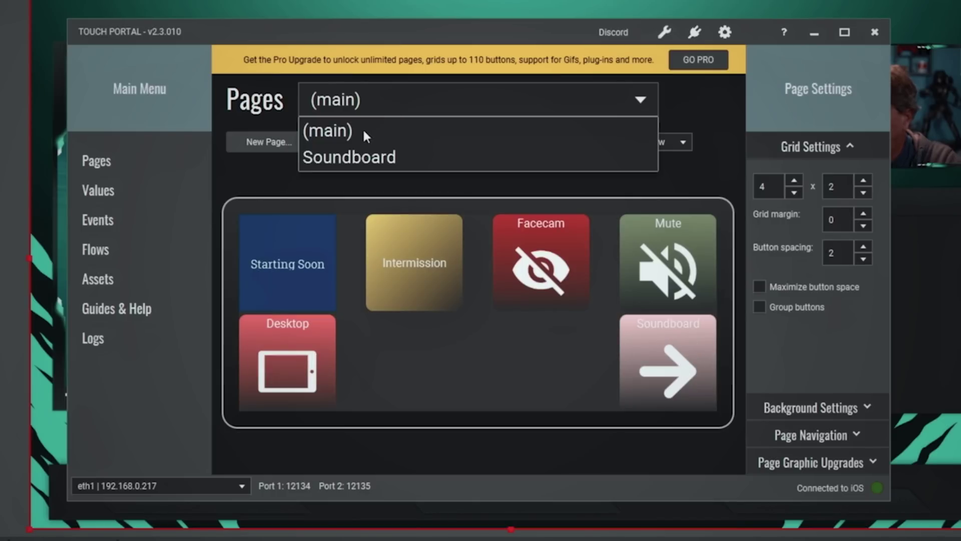
click(357, 158)
click(304, 239)
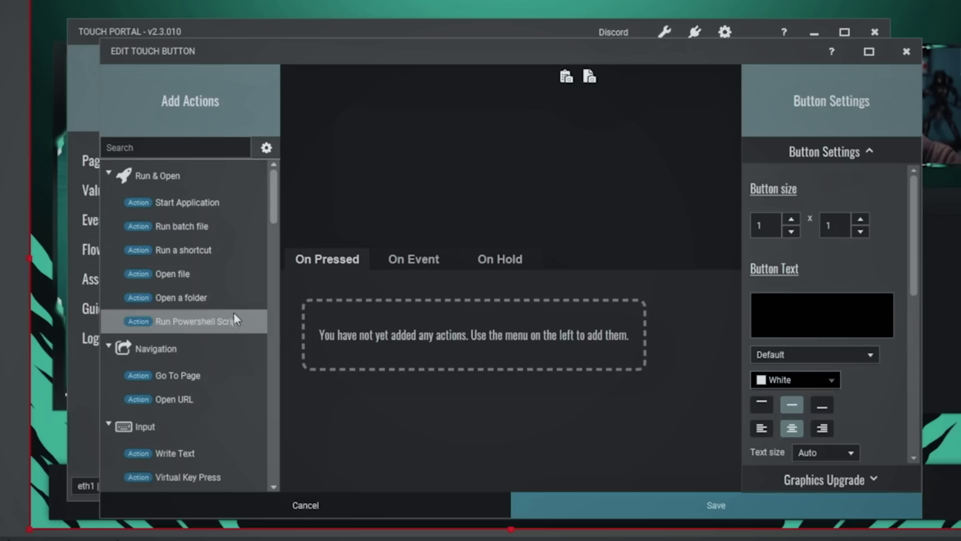
double_click(175, 374)
click(450, 293)
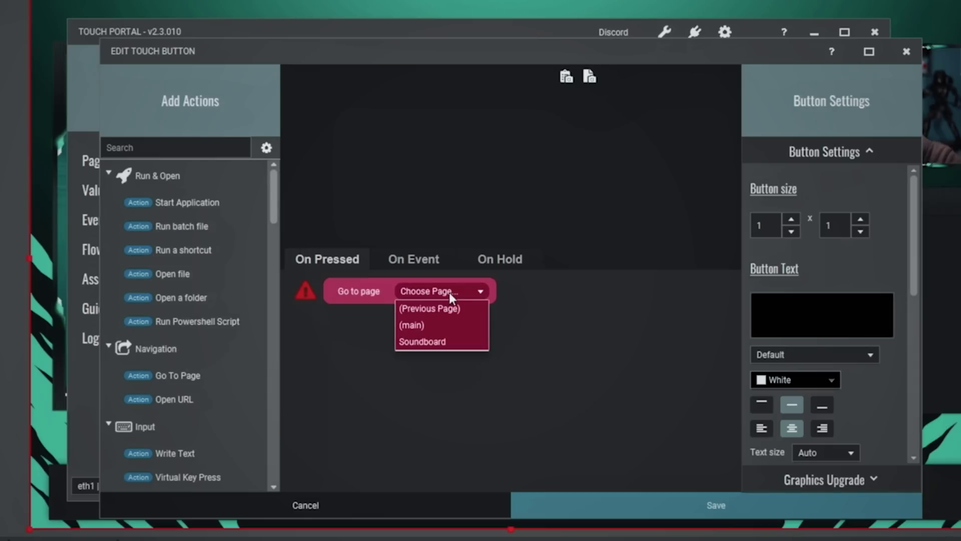
click(414, 325)
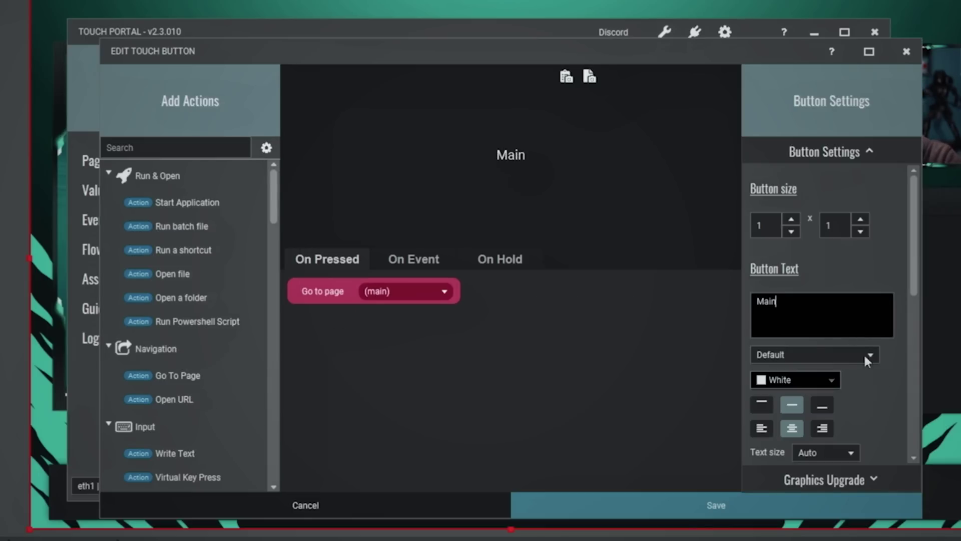
Label the button "Main" with top alignment and give it a non-transparent background with #80b3b3 as the first color.
scroll(876, 386, down, 1)
click(762, 370)
scroll(883, 388, down, 2)
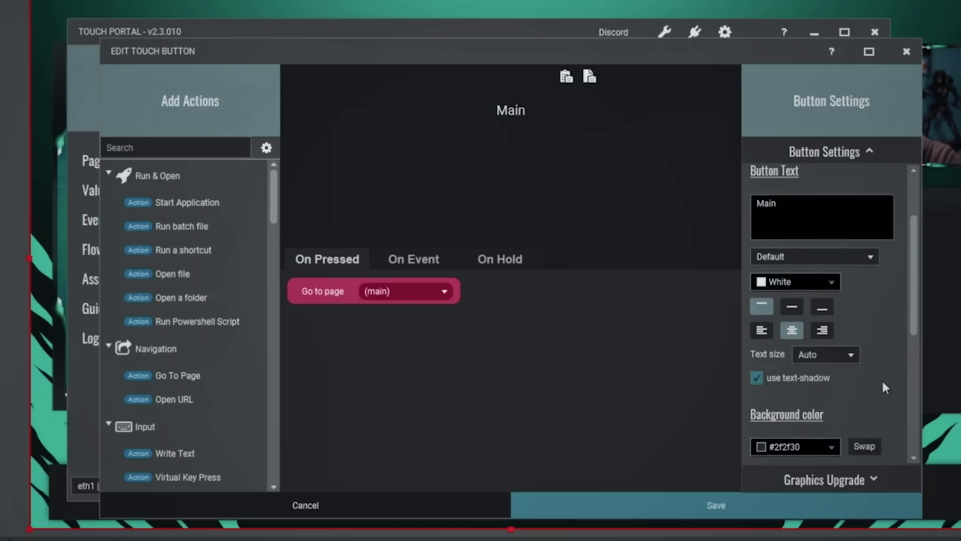
scroll(886, 387, down, 2)
click(810, 386)
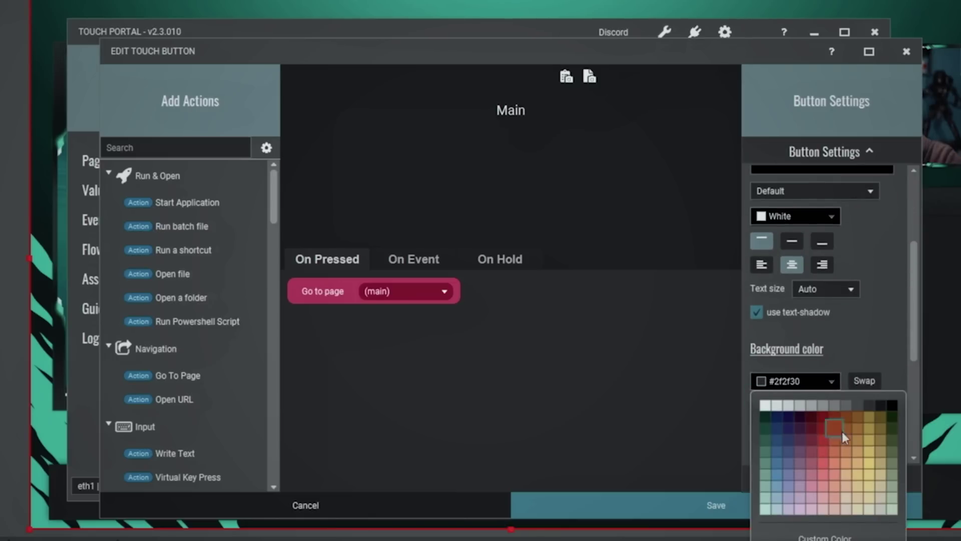
click(765, 481)
scroll(849, 437, down, 2)
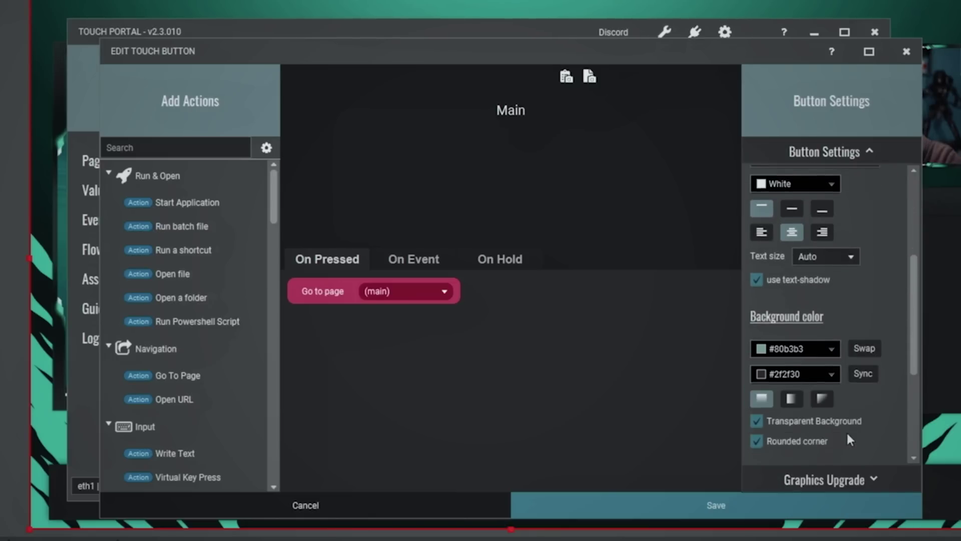
click(768, 394)
scroll(769, 399, down, 2)
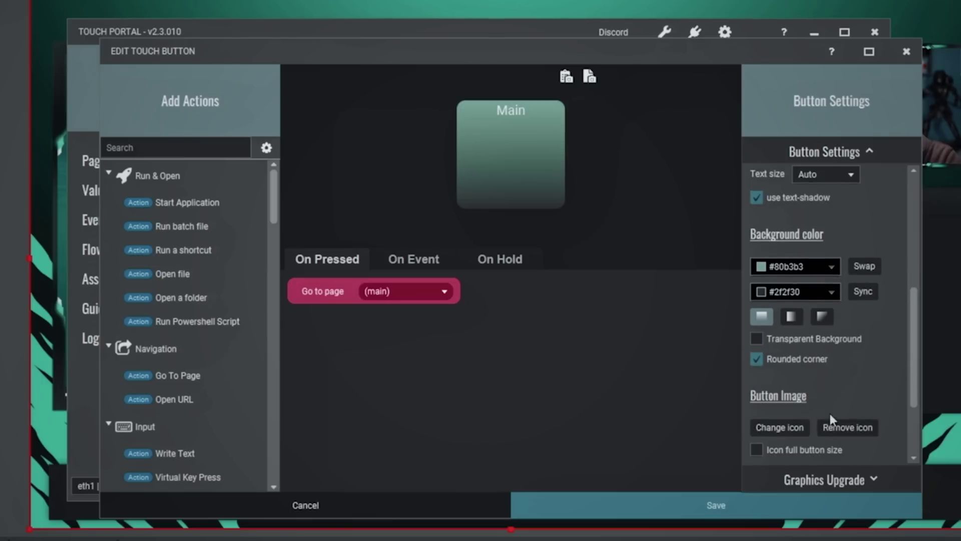
Add the right arrow icon from the Flat White Icon pack to the Main button and save the button.
click(791, 428)
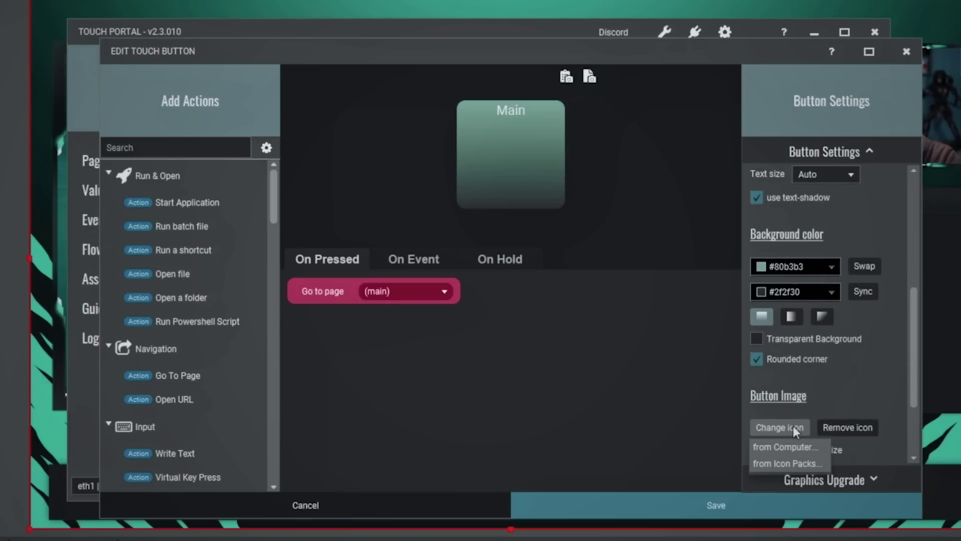
click(785, 464)
click(708, 376)
click(679, 511)
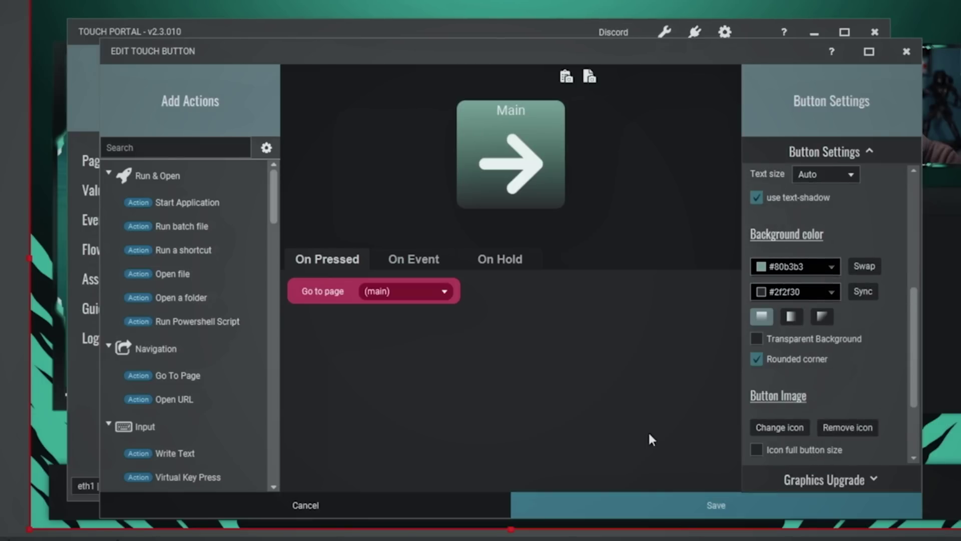
click(698, 505)
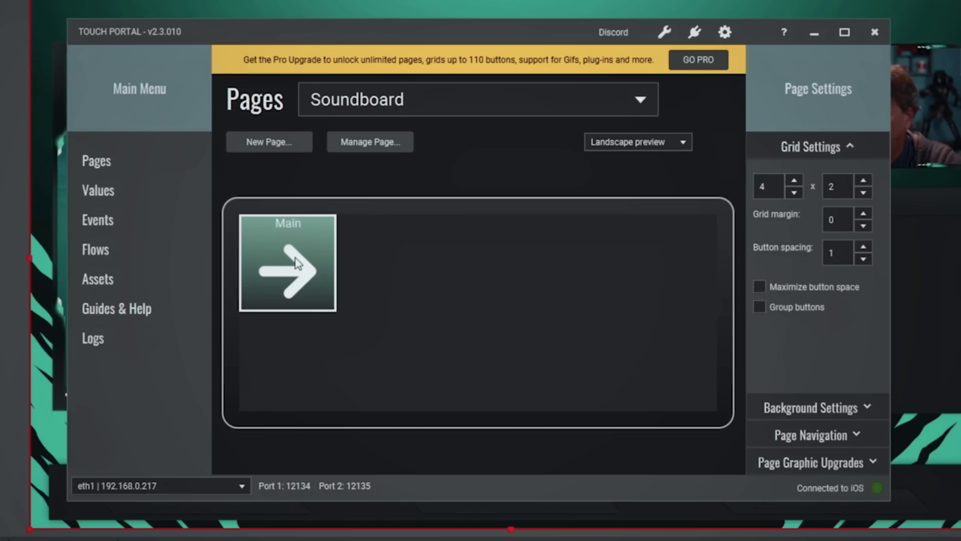
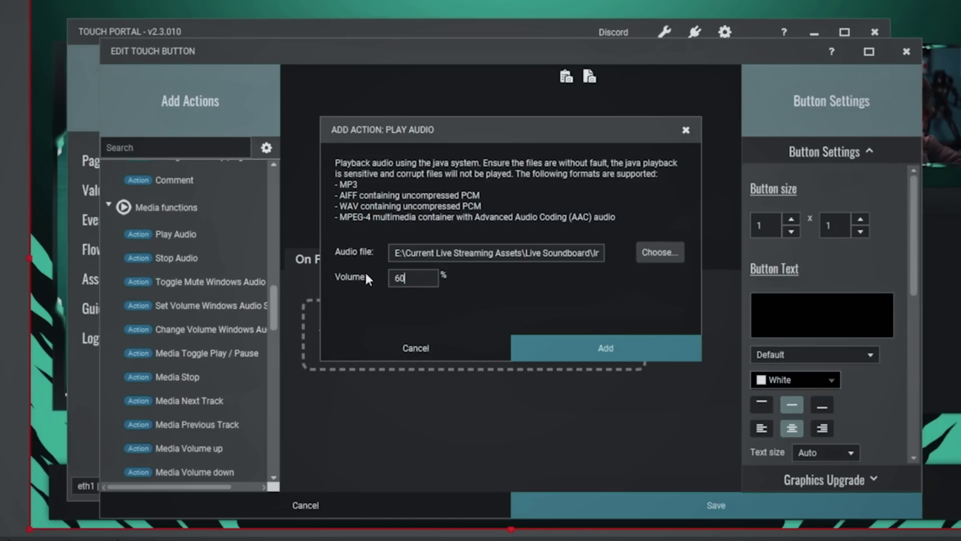
Add the Play Audio action for "Im ready.mp3" at 60% volume and label the button "I'm Ready!" with top alignment.
click(624, 357)
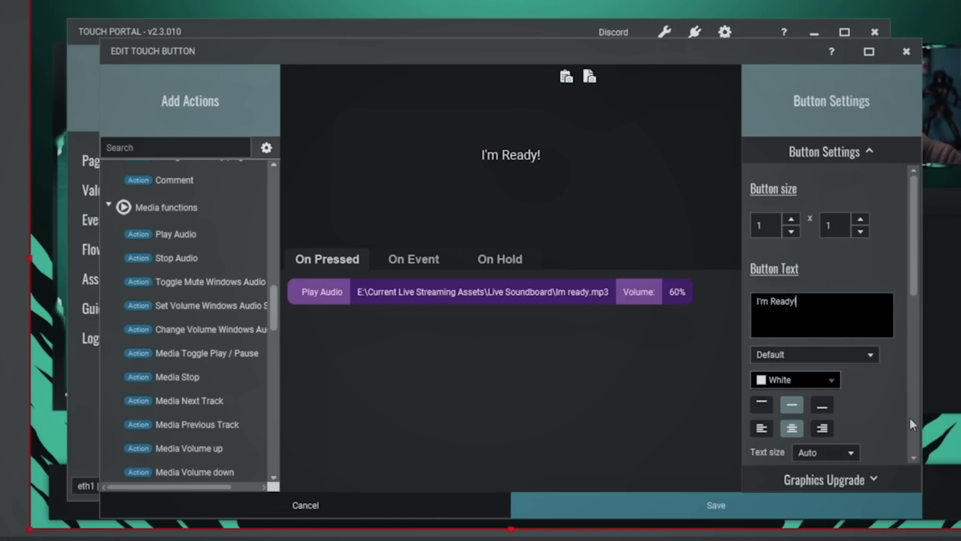
scroll(860, 380, down, 1)
click(762, 371)
Give the I'm Ready! button a non-transparent background with #e6e64d as the first color.
scroll(822, 386, down, 4)
scroll(832, 385, down, 2)
click(832, 281)
click(855, 353)
click(757, 337)
Add the clapperboard icon from the Flat White Icon pack to the I'm Ready! button.
scroll(828, 369, down, 2)
scroll(828, 371, down, 2)
click(776, 316)
click(786, 350)
scroll(661, 426, down, 5)
scroll(664, 416, down, 2)
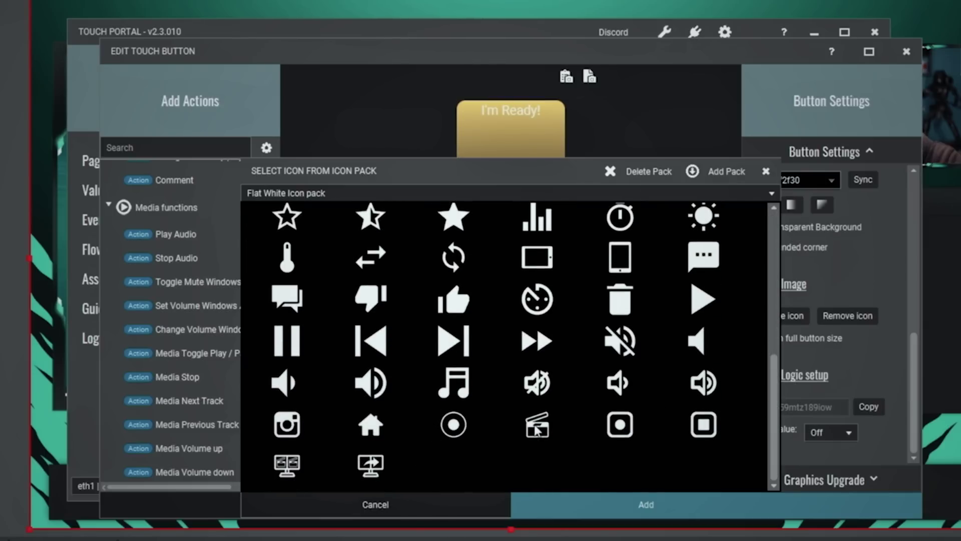
click(535, 427)
click(639, 504)
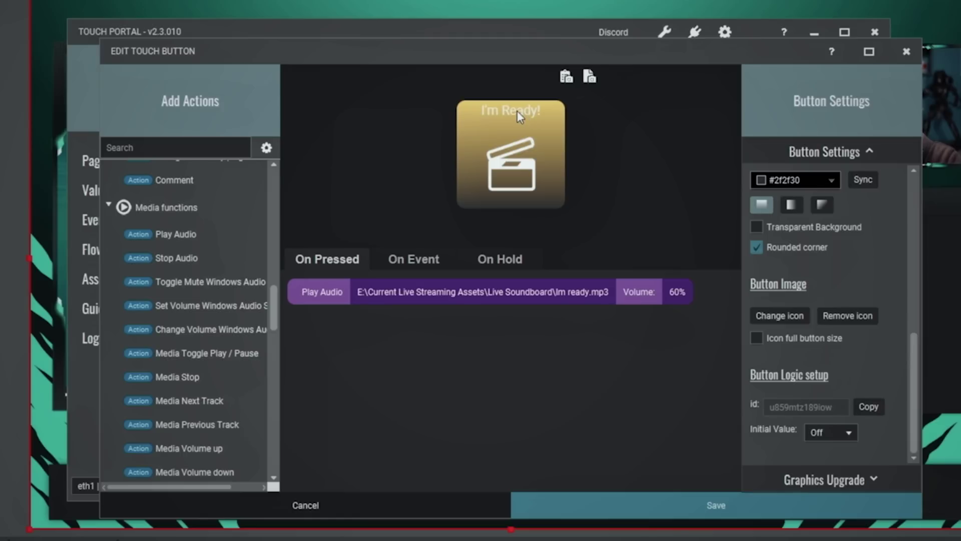
Set the I'm Ready! label's text color to Black and save the button.
scroll(826, 290, up, 5)
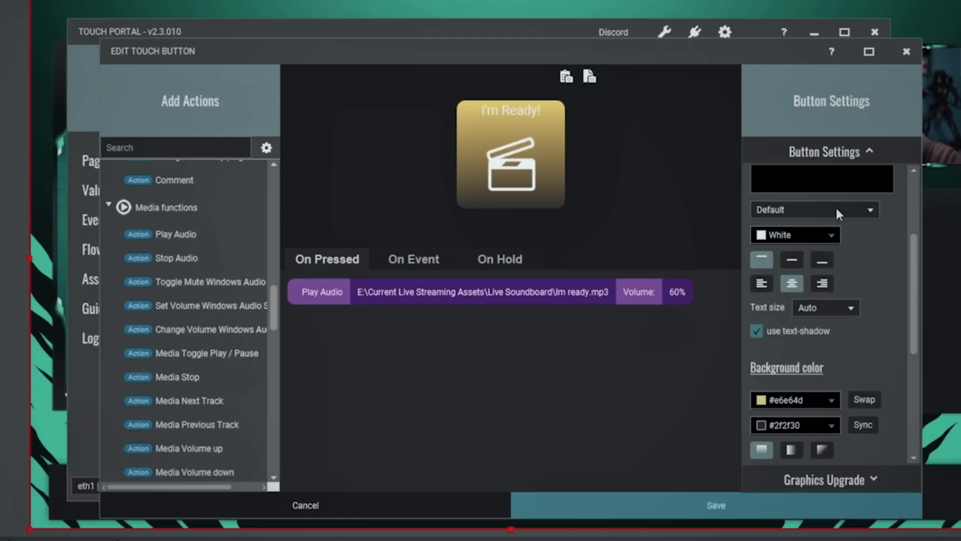
click(823, 233)
click(886, 254)
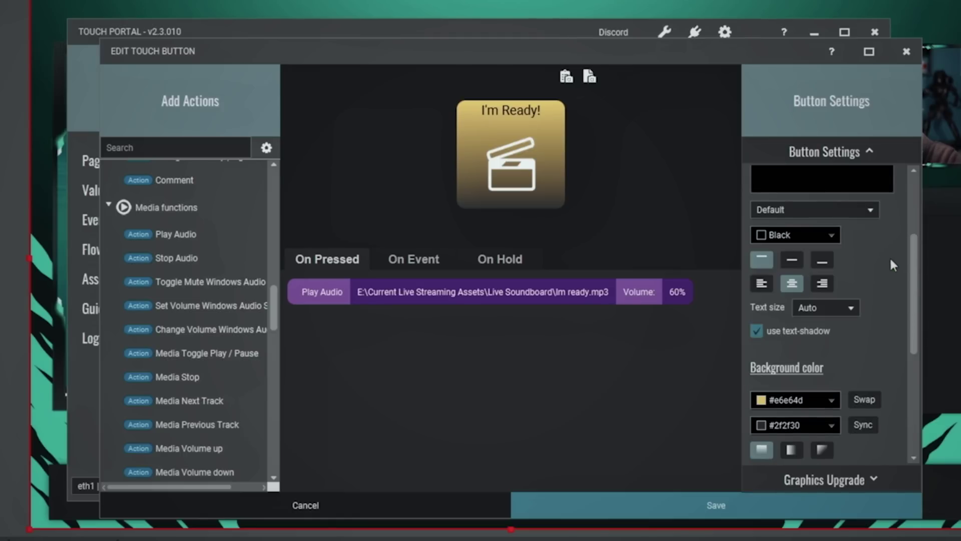
click(762, 493)
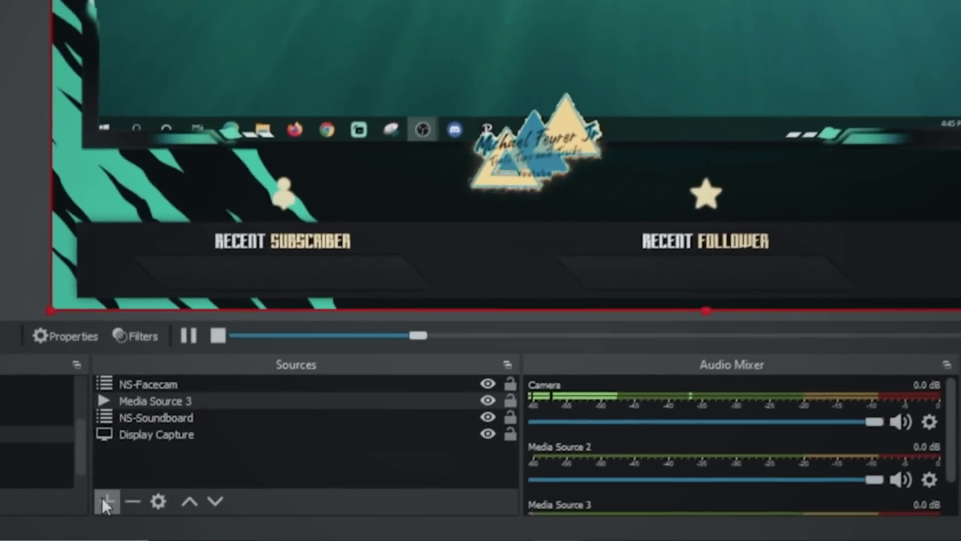
Switch to OBS and create a new Audio Output Capture source named "Desktop Audio".
click(104, 500)
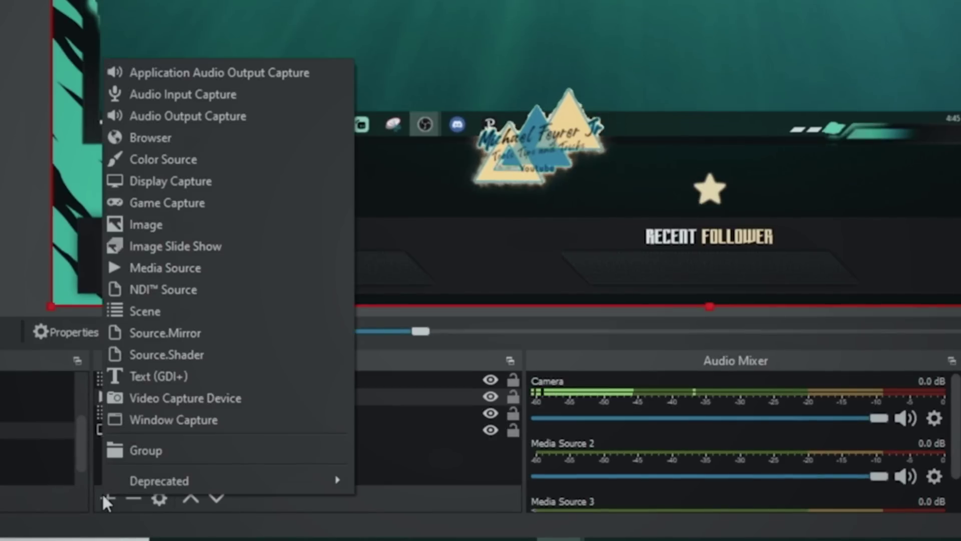
click(216, 118)
text(Desck)
key(BackSpace)
key(BackSpace)
text(ktop Audio)
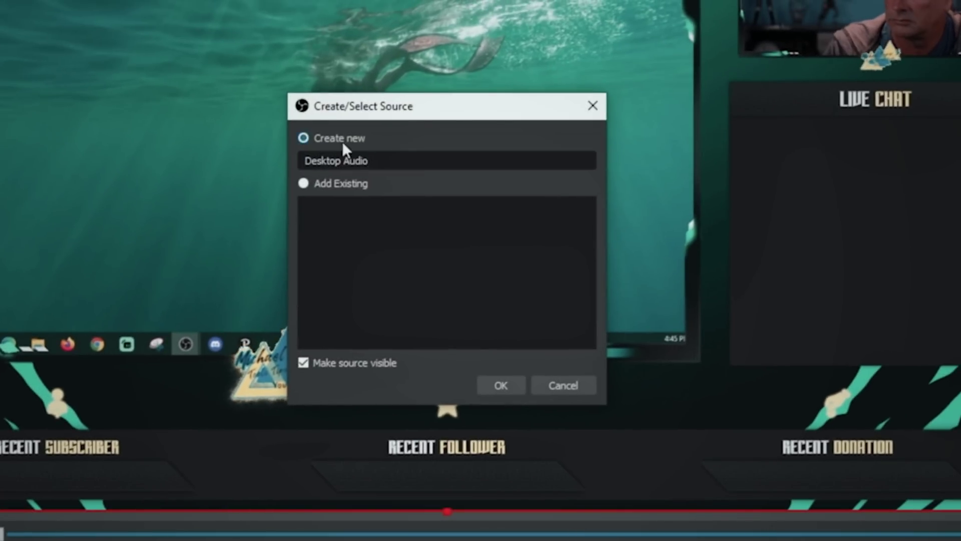
click(501, 384)
Set the Desktop Audio source's device to Speakers (High Definition Audio Device) and accept its properties.
click(405, 70)
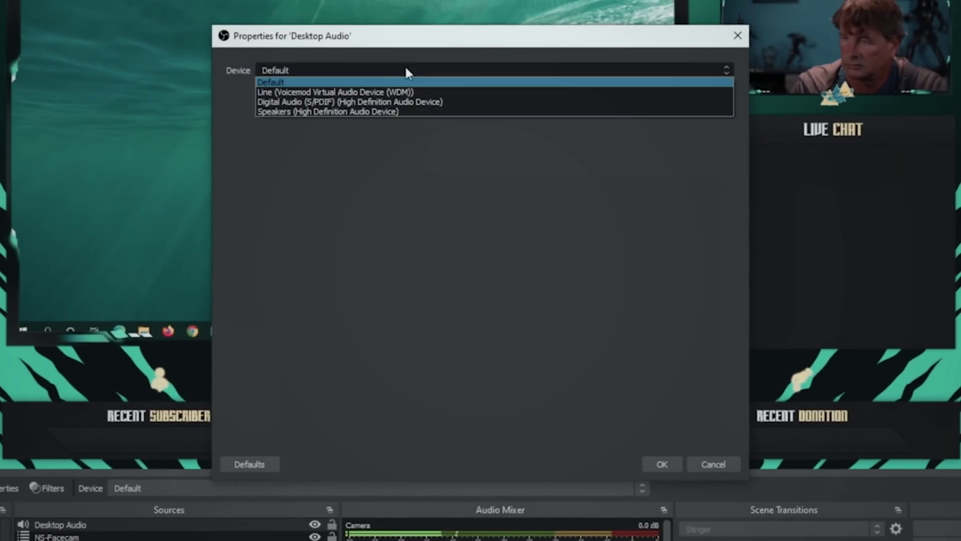
click(331, 111)
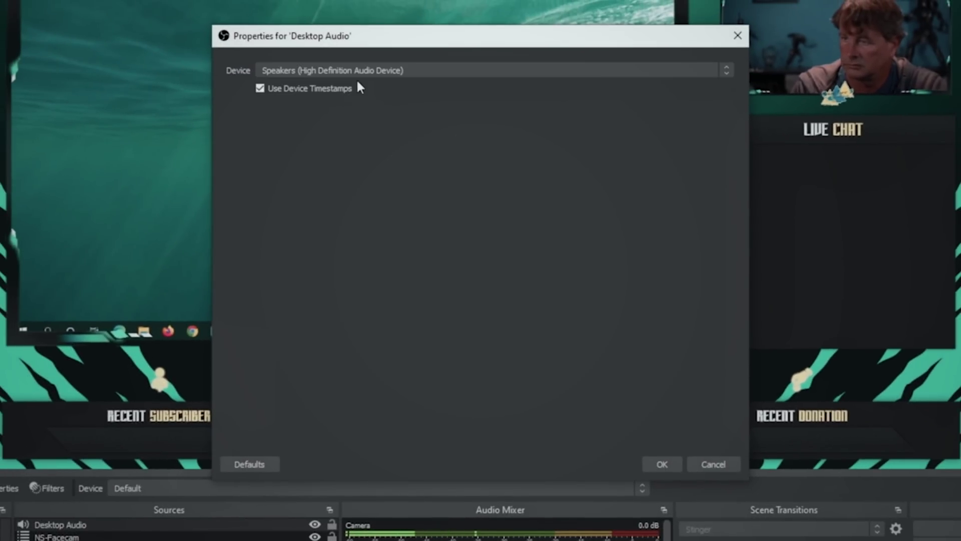
click(660, 464)
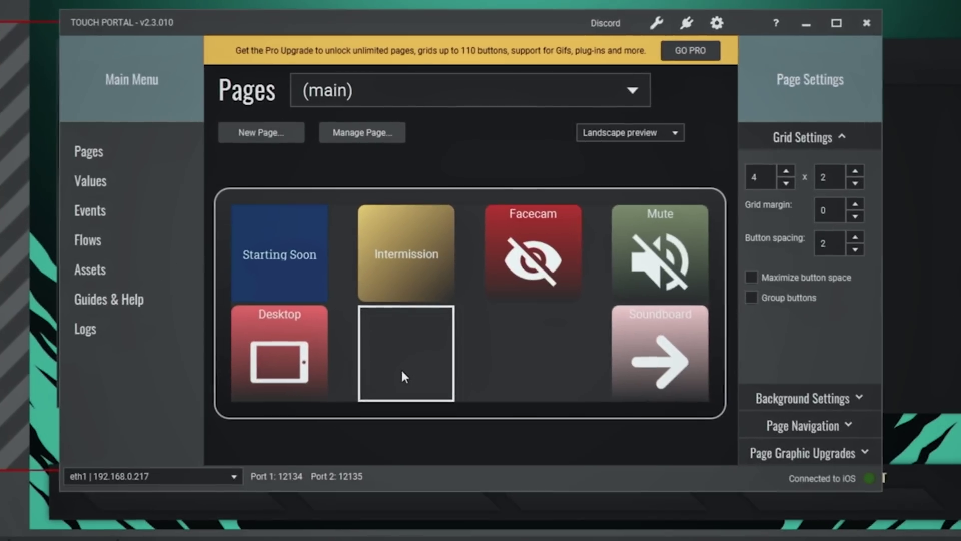
Open the empty button below Intermission for editing and start adding a Low-level Key Press action.
click(404, 291)
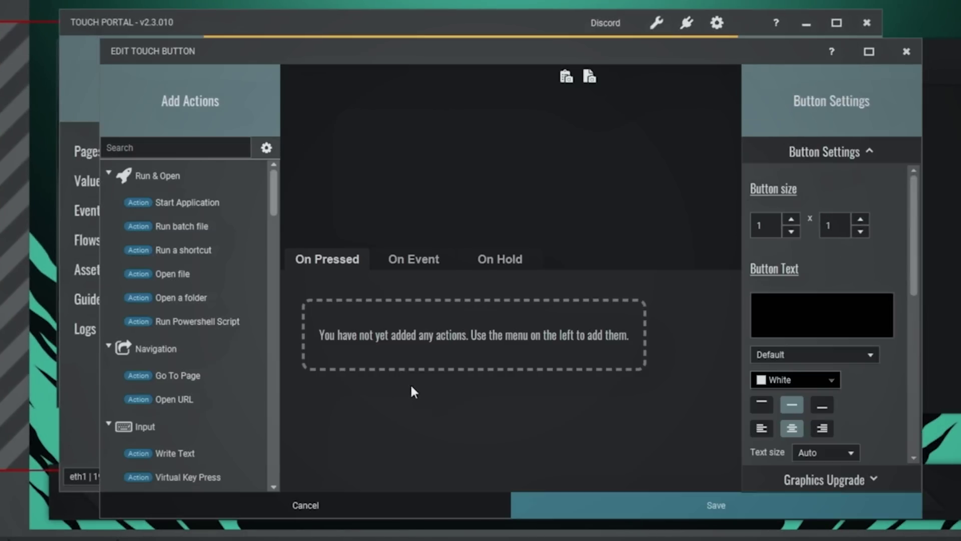
scroll(150, 310, down, 4)
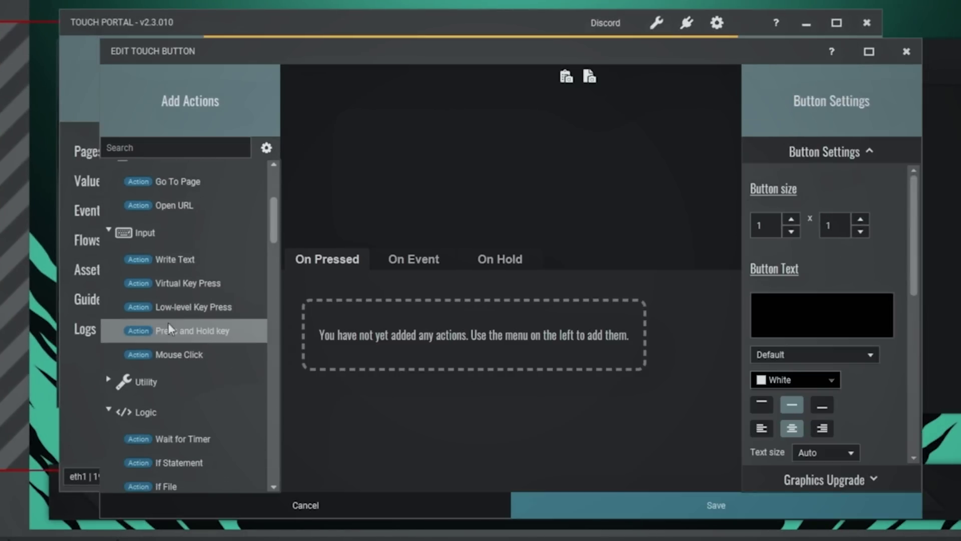
click(194, 306)
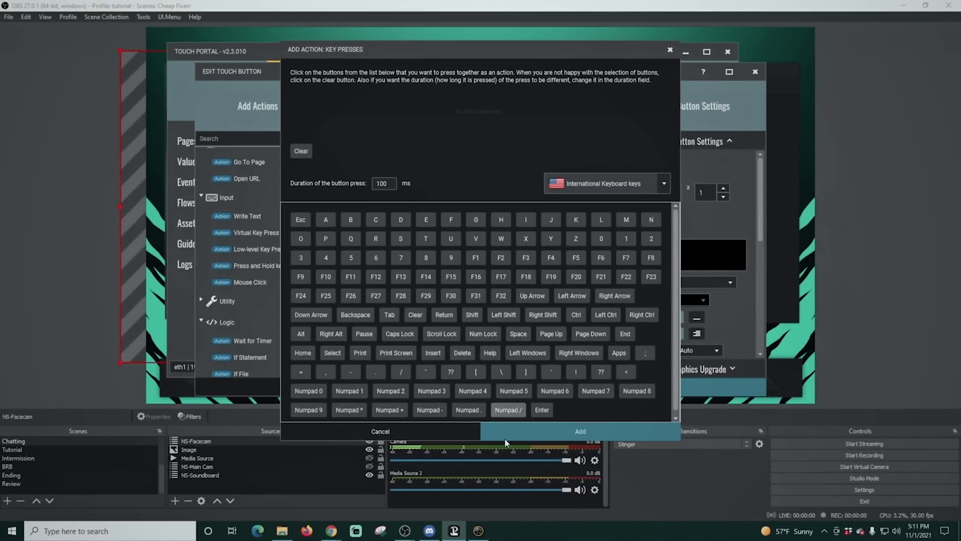
Switch to Snap Camera, review the hotkeys assigned to the favorite lenses, and minimize its window.
click(479, 534)
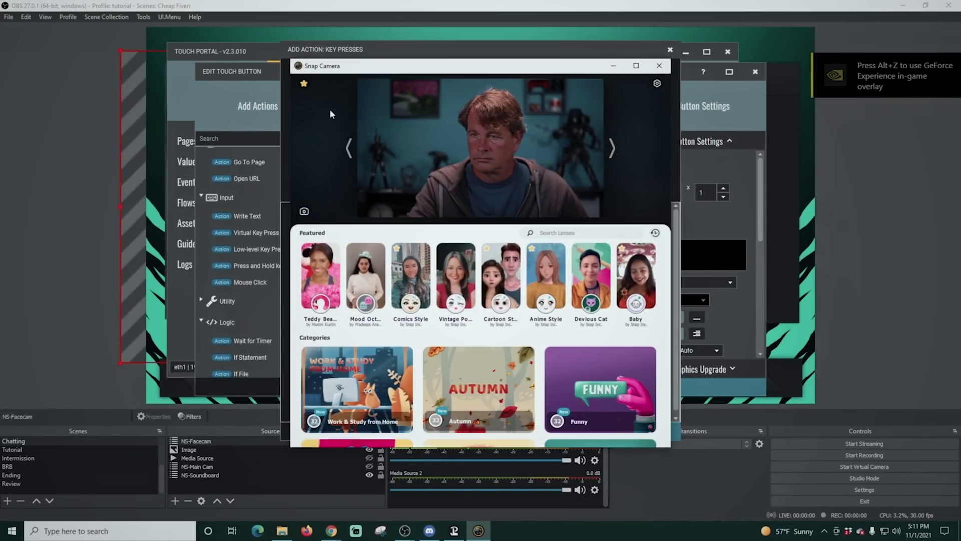
click(304, 84)
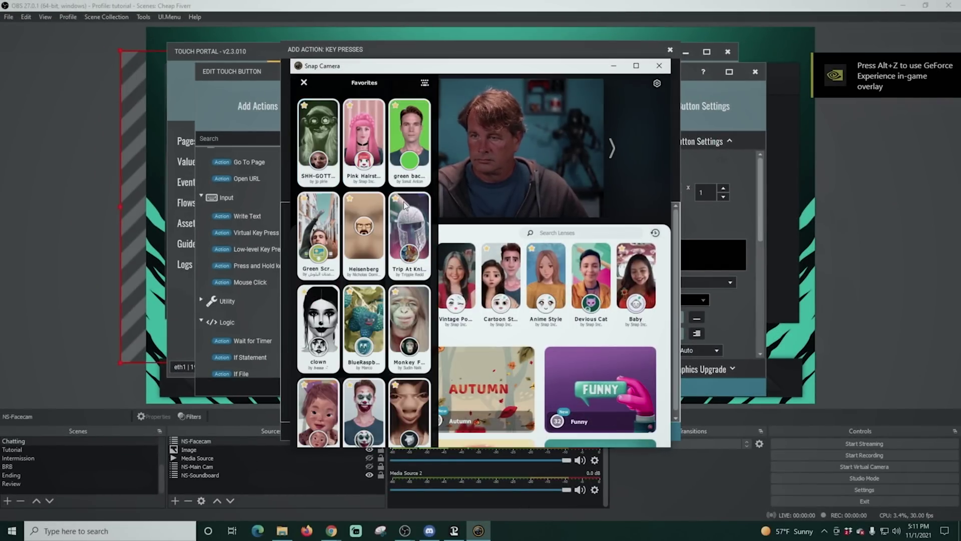
scroll(371, 273, down, 1)
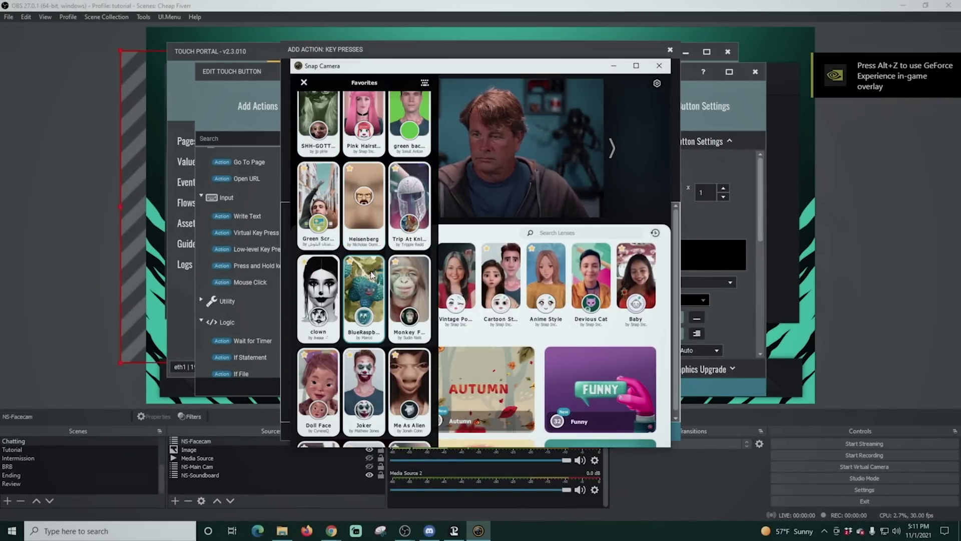
click(424, 83)
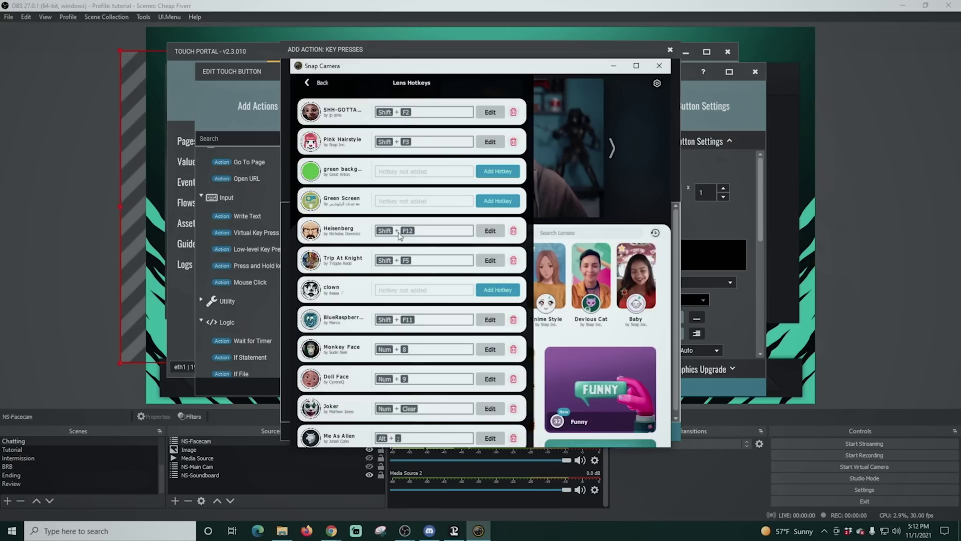
scroll(400, 236, down, 1)
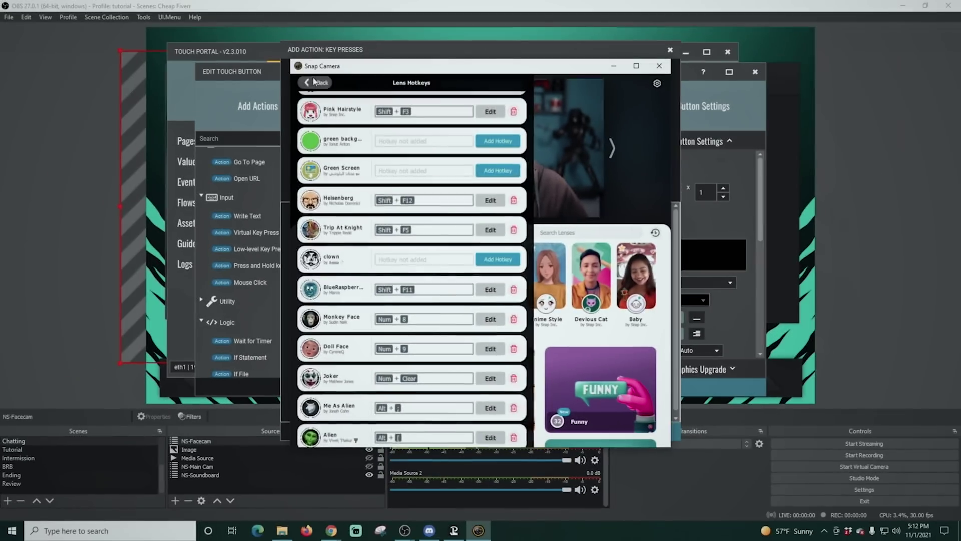
click(304, 82)
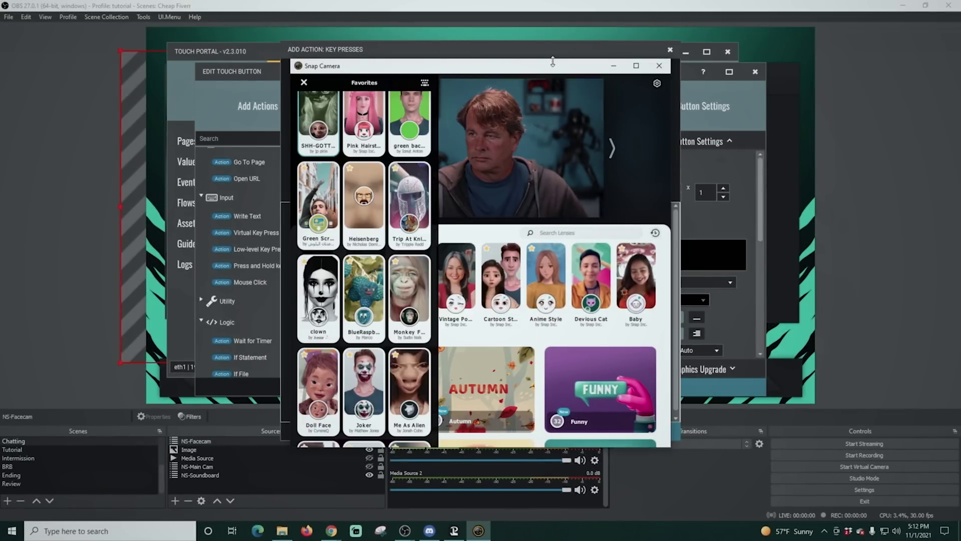
click(304, 83)
click(612, 67)
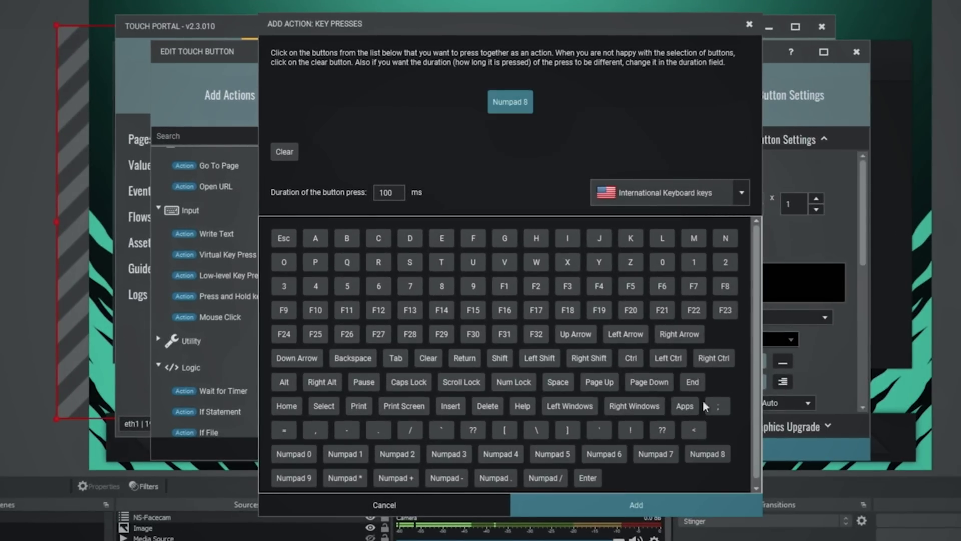
Add Numpad 8 as the button's key press and label the button Monkey with top-aligned text.
click(620, 503)
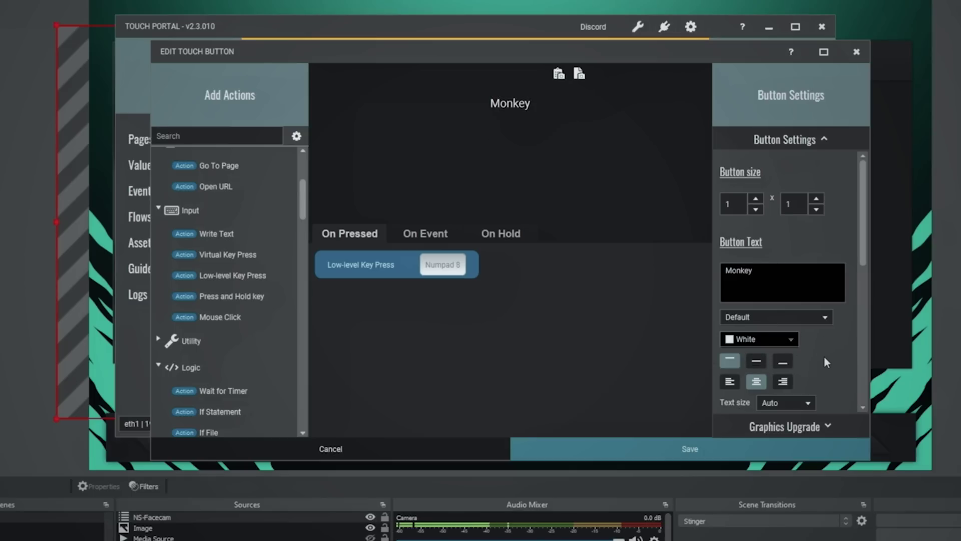
Set the Monkey button's first background color to #ffe666 and turn off its transparent background.
scroll(827, 355, down, 5)
click(790, 340)
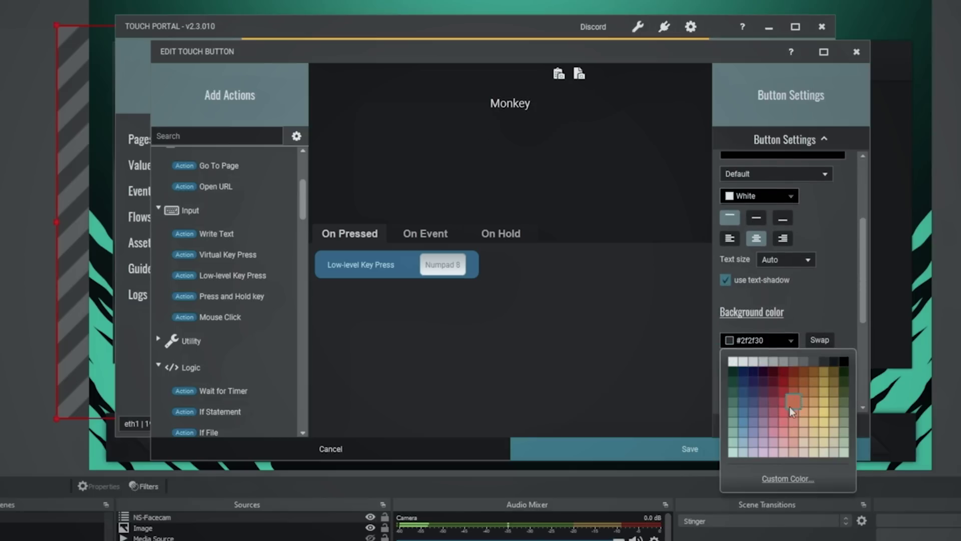
click(841, 410)
scroll(771, 401, down, 2)
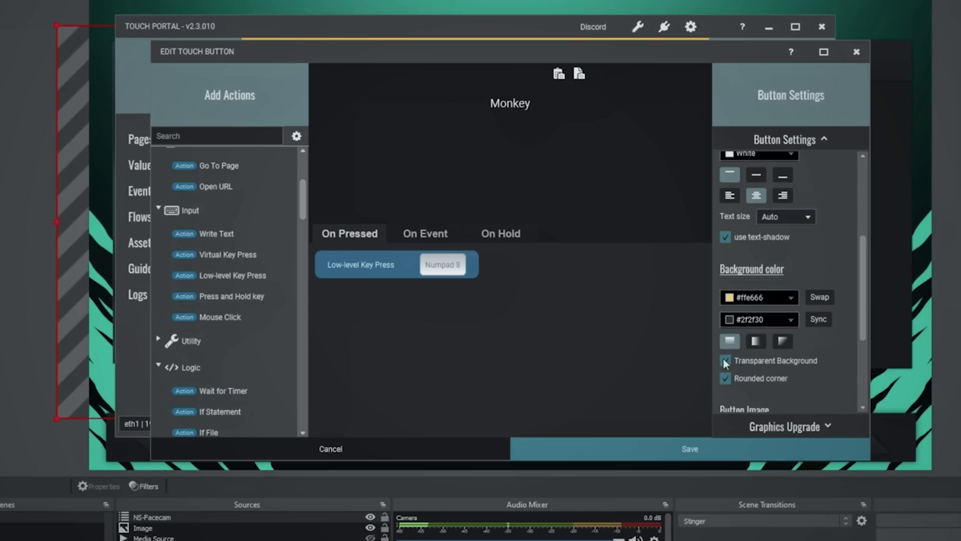
Add the Y-shaped fork icon with three circles from the Flat White Icon pack to the Monkey button.
scroll(768, 360, down, 2)
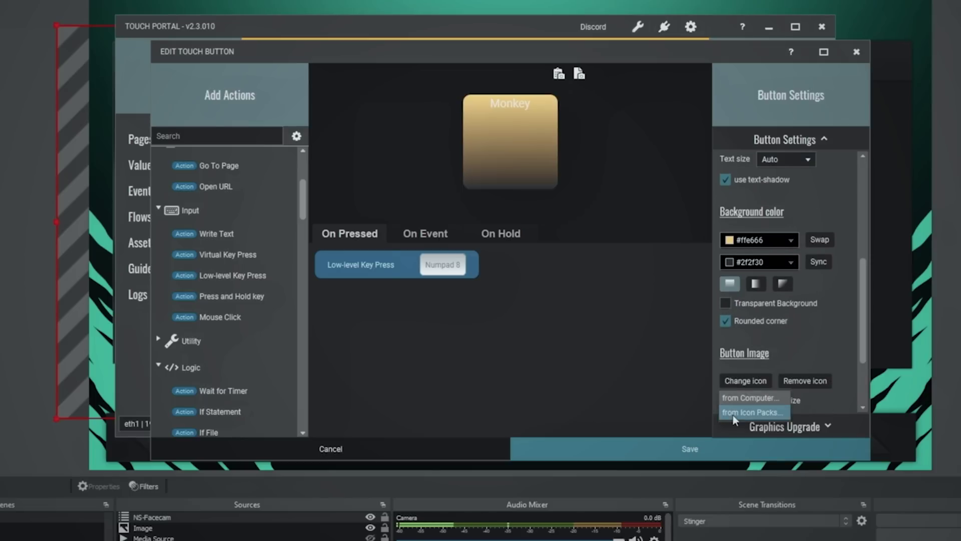
click(733, 412)
scroll(689, 315, down, 5)
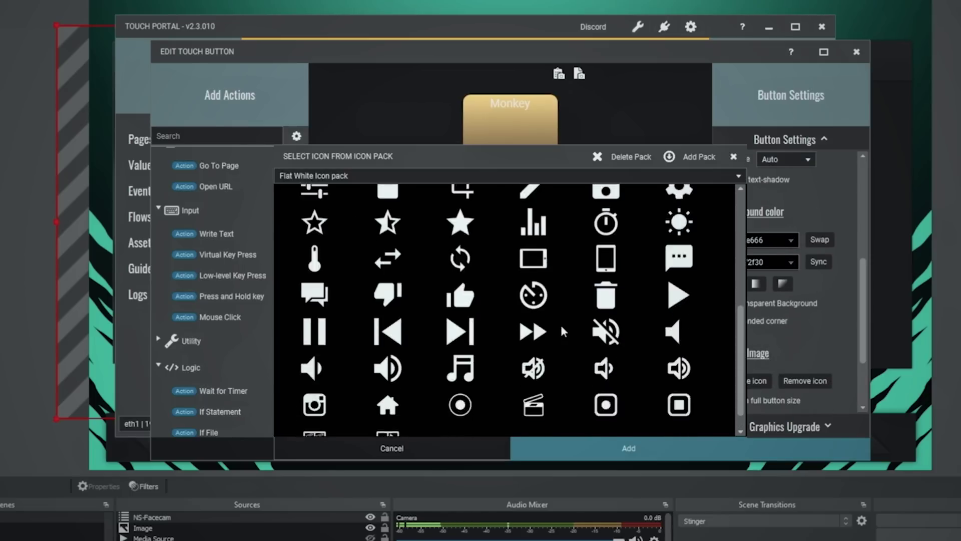
scroll(563, 328, up, 10)
click(460, 296)
click(623, 453)
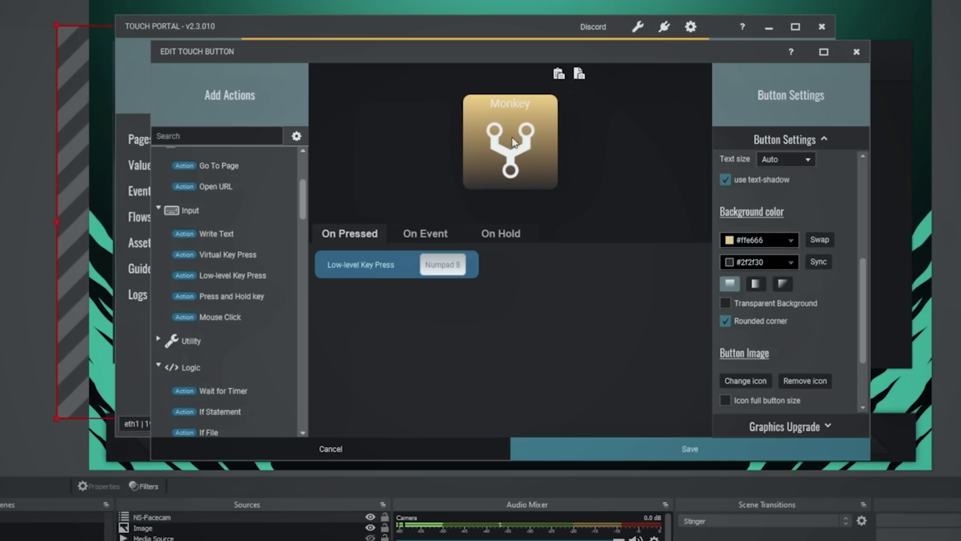
Set the Monkey button's first background color to #003333 and save the button.
scroll(788, 258, up, 1)
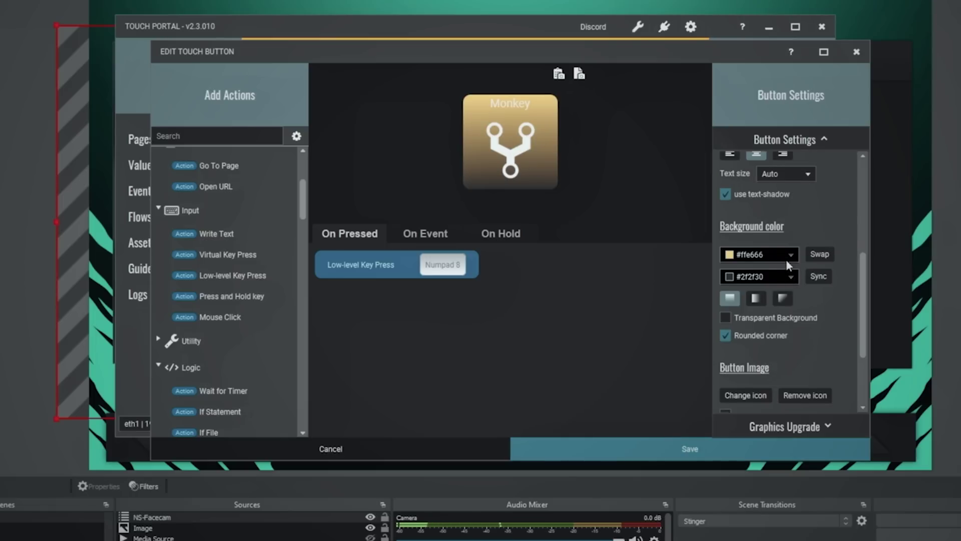
click(783, 281)
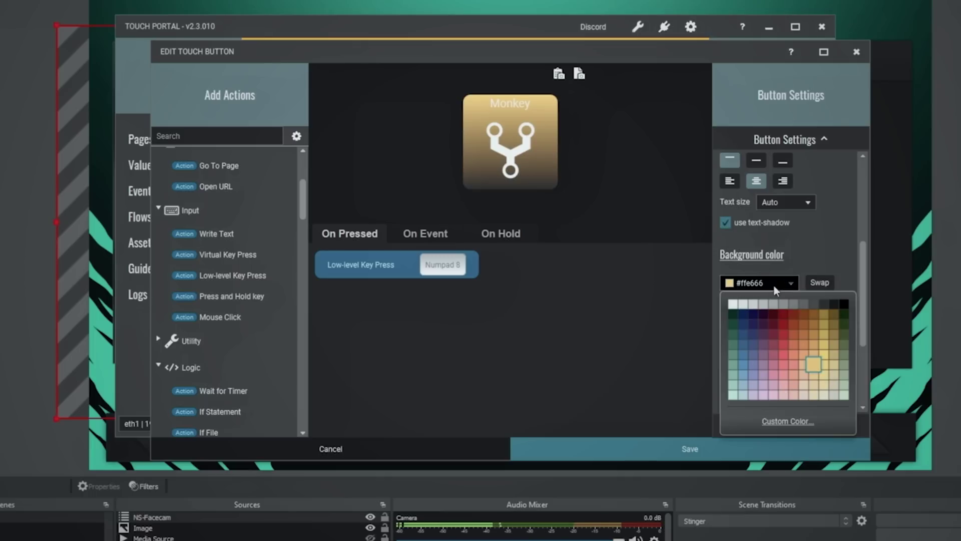
click(741, 315)
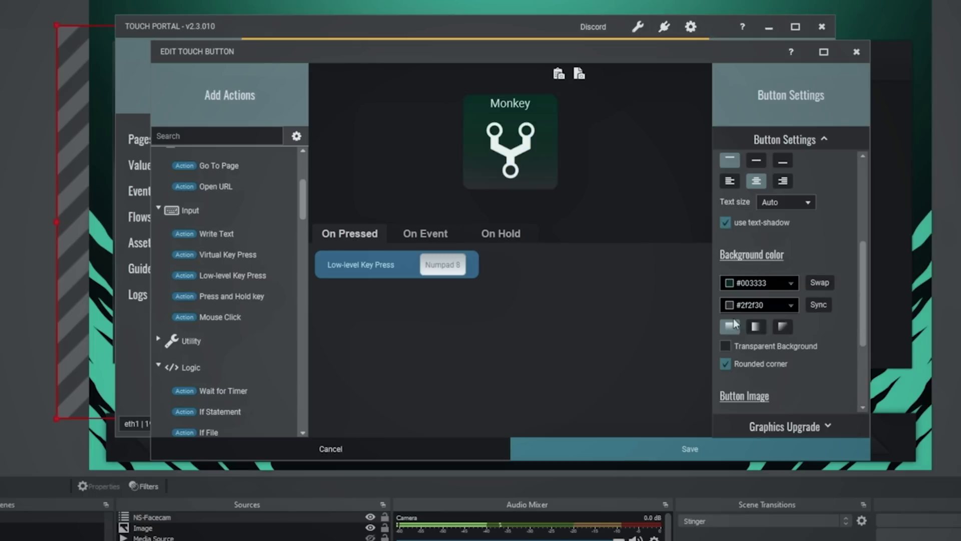
click(698, 445)
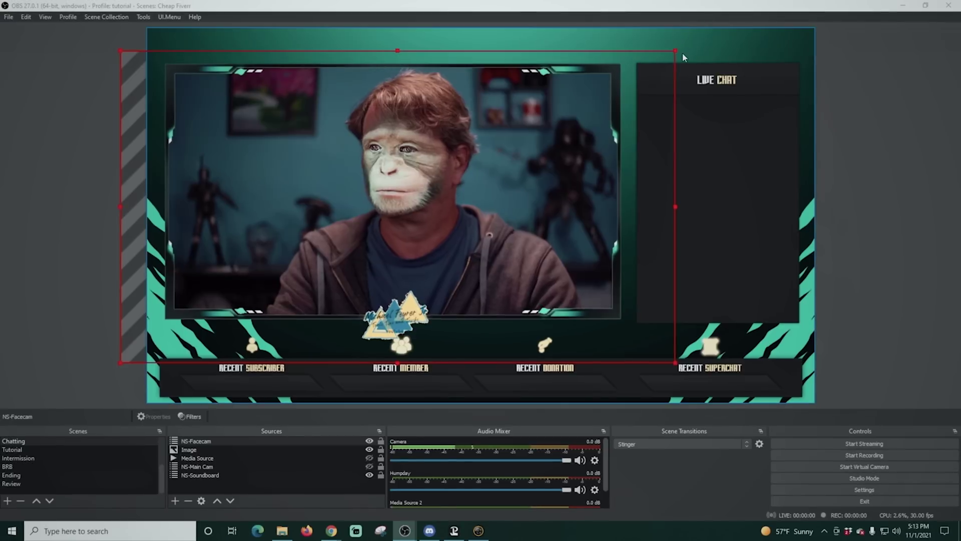
Switch to OBS and deselect the NS-Facecam source.
click(885, 213)
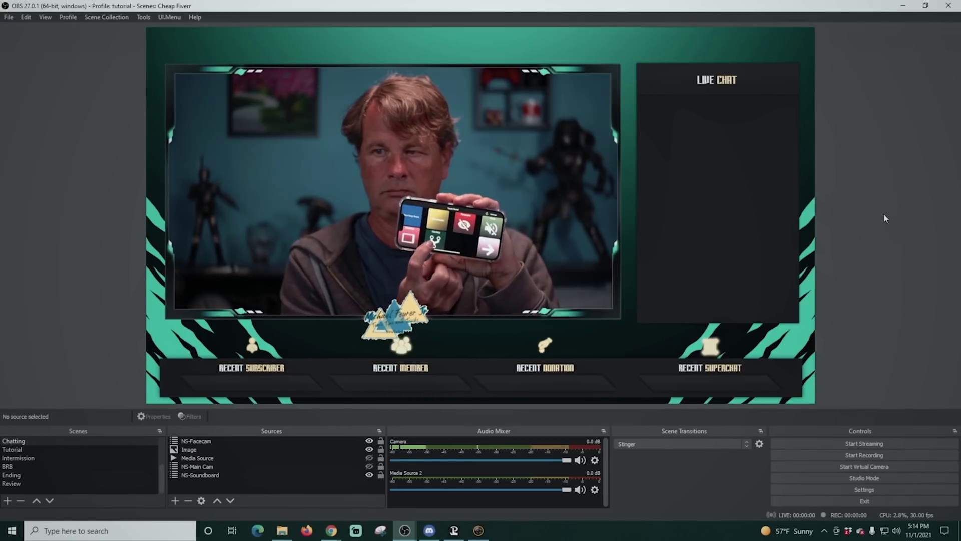